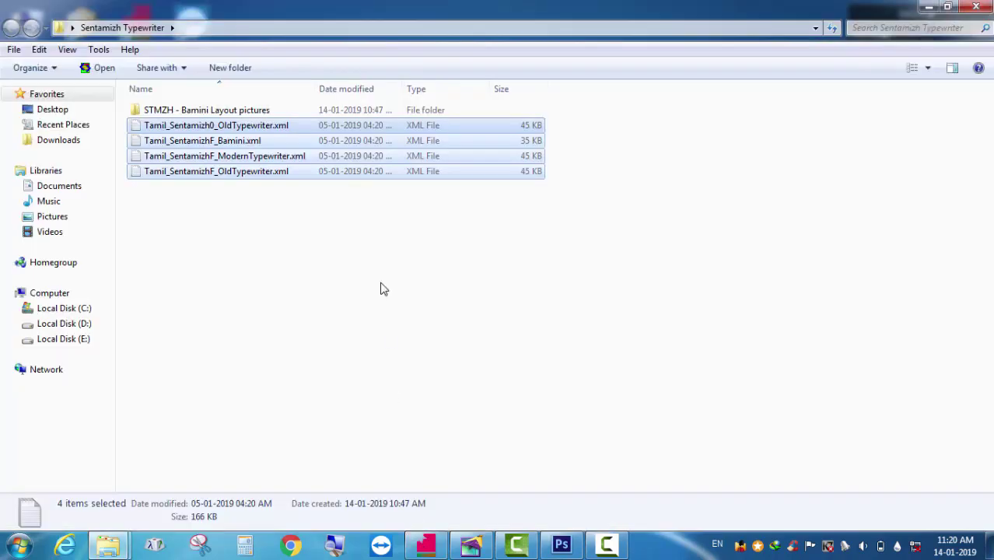
# Step: Look over the Tamil_Sentamizh0_OldTypewriter.xml and Tamil_SentamizhF_Bamini.xml files in the Sentamizh Typewriter folder
pyautogui.click(246, 183)
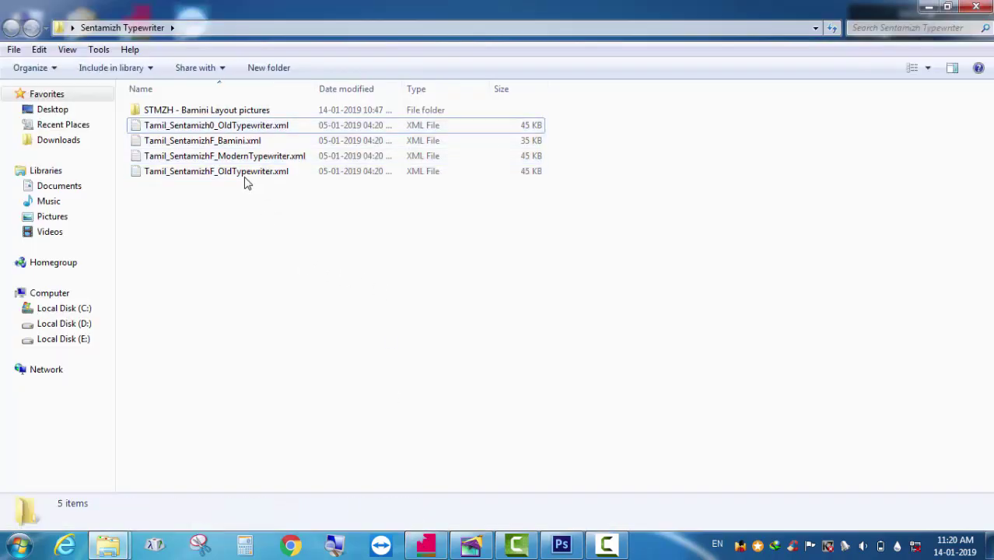
pyautogui.click(237, 128)
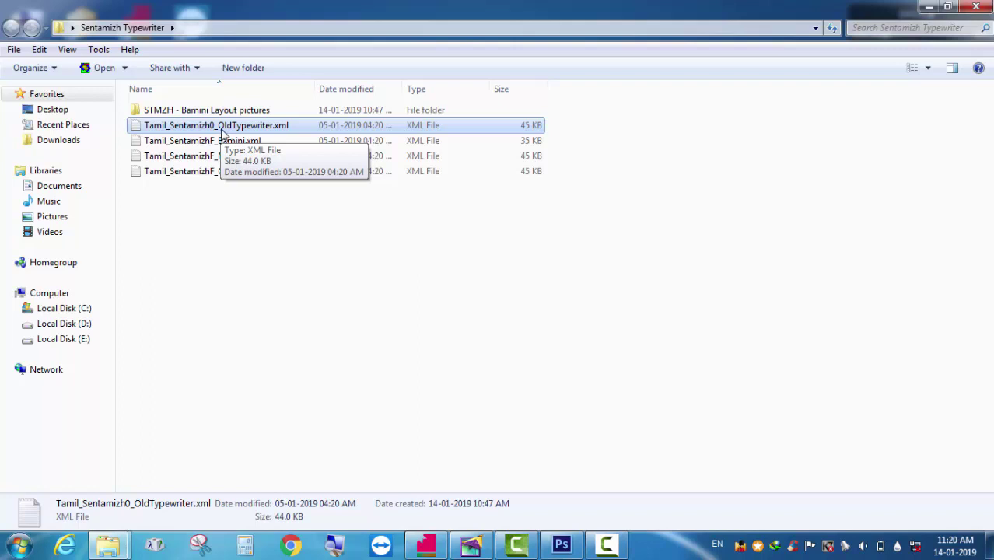
pyautogui.click(221, 144)
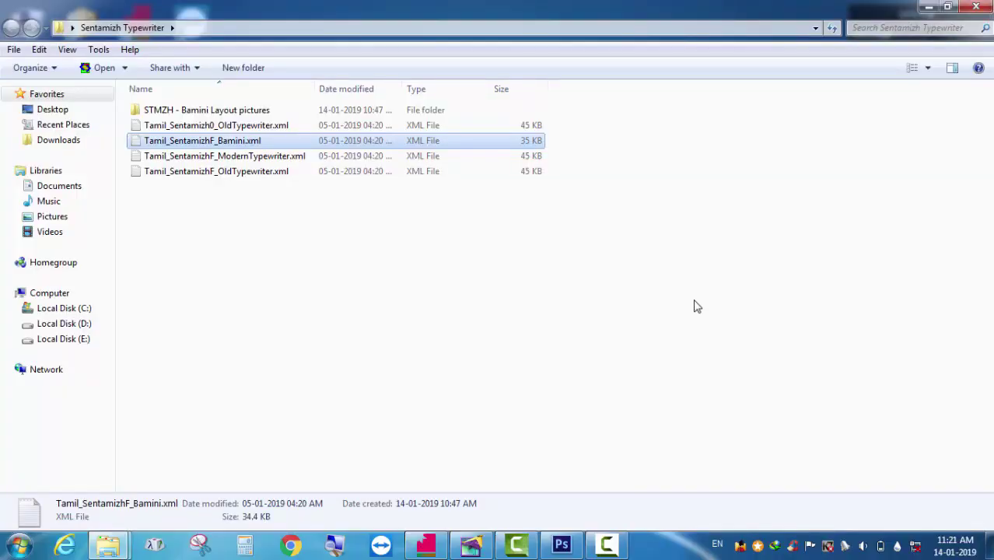
pyautogui.click(269, 131)
pyautogui.click(270, 140)
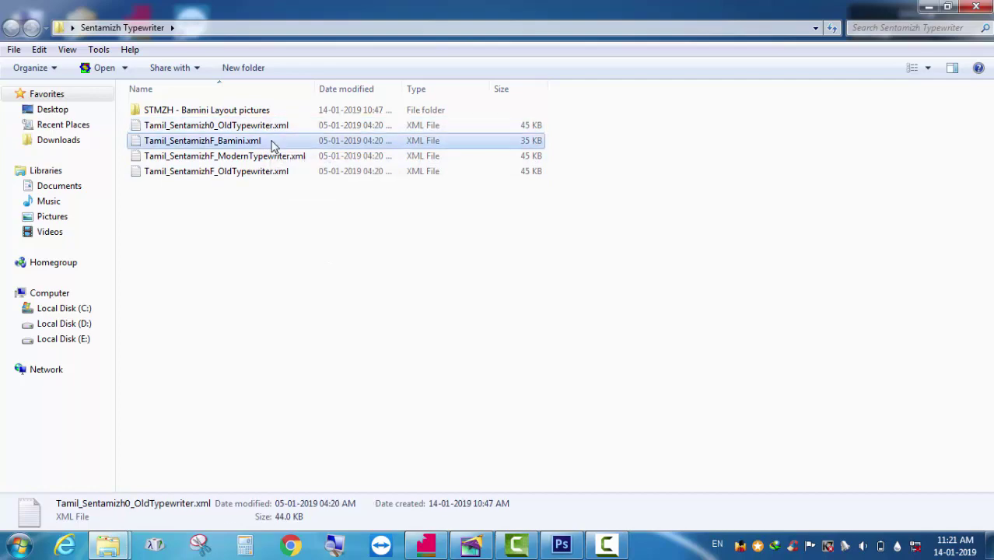
# Step: Minimize Explorer, select STMZH-0.xml on the desktop, and bring up the PageMaker document
pyautogui.click(928, 7)
pyautogui.moveTo(326, 347); pyautogui.dragTo(189, 282)
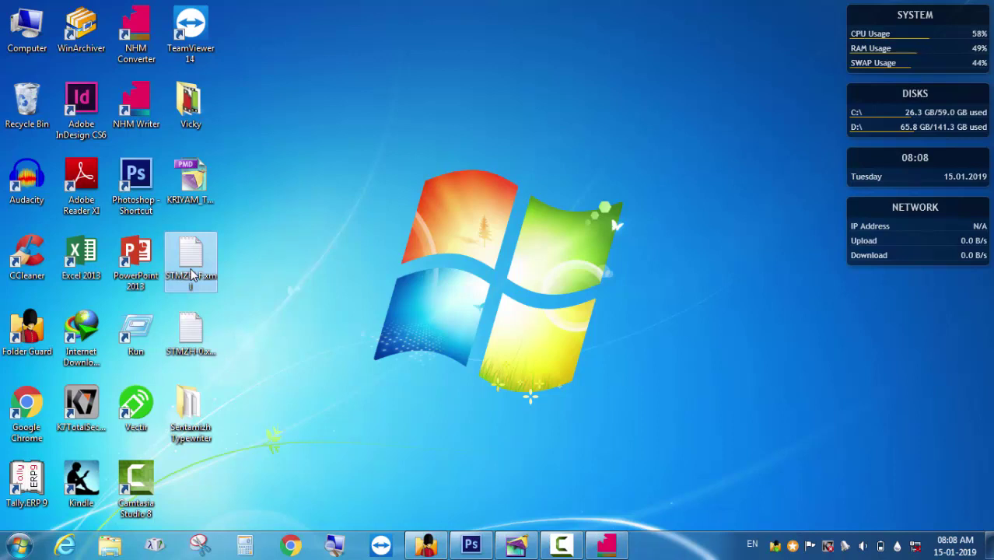
pyautogui.click(206, 354)
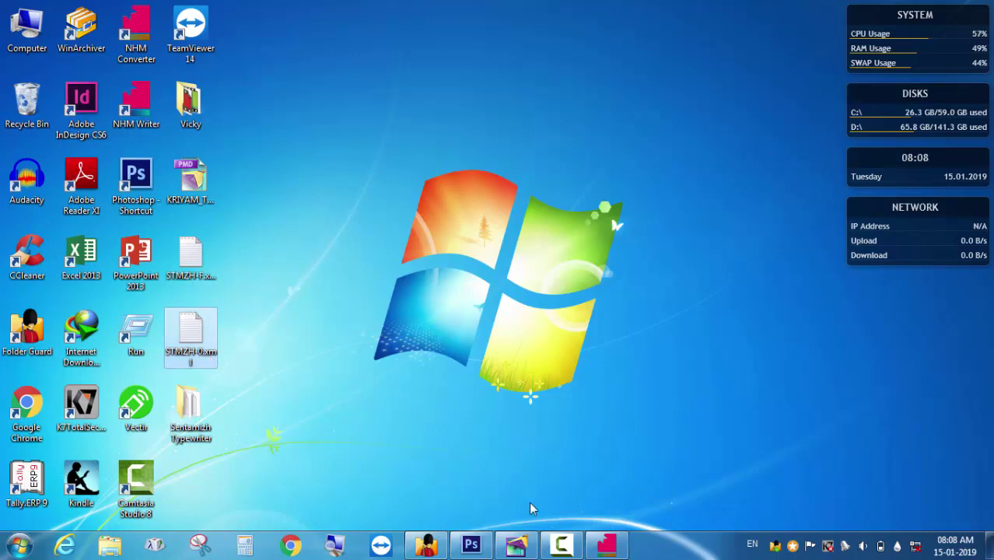
pyautogui.click(515, 544)
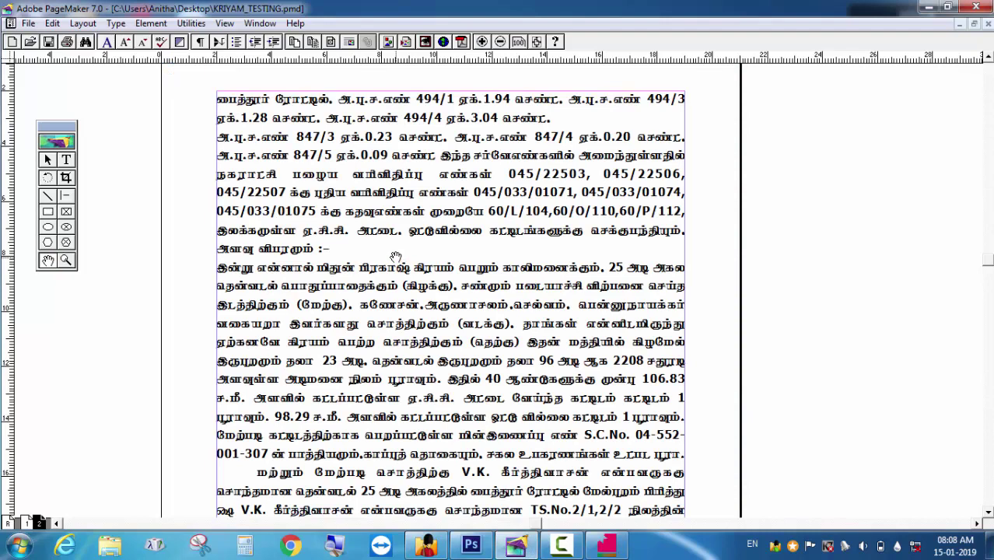
# Step: Switch to the Text tool and check the character settings, leaving them unchanged
pyautogui.click(67, 159)
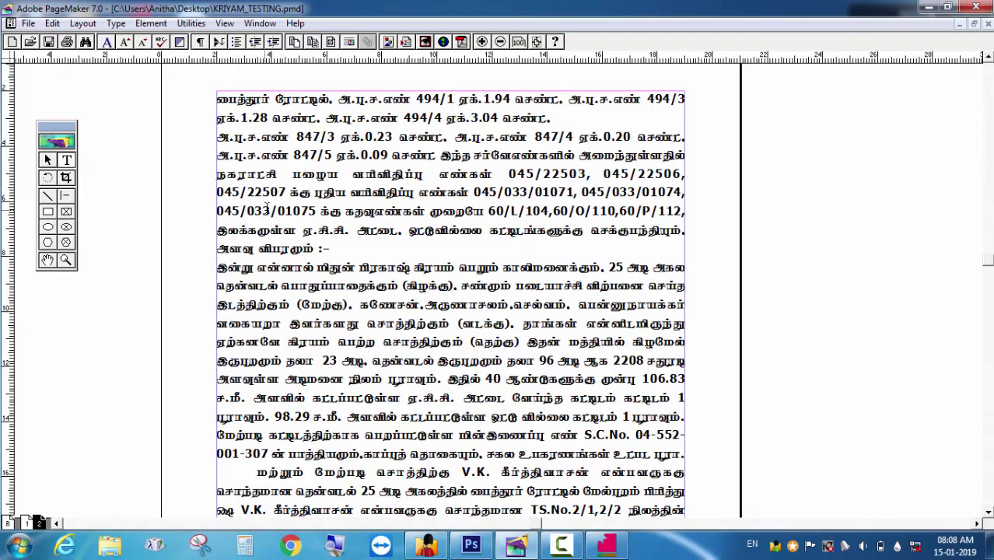
pyautogui.hotkey('ctrl', 't')
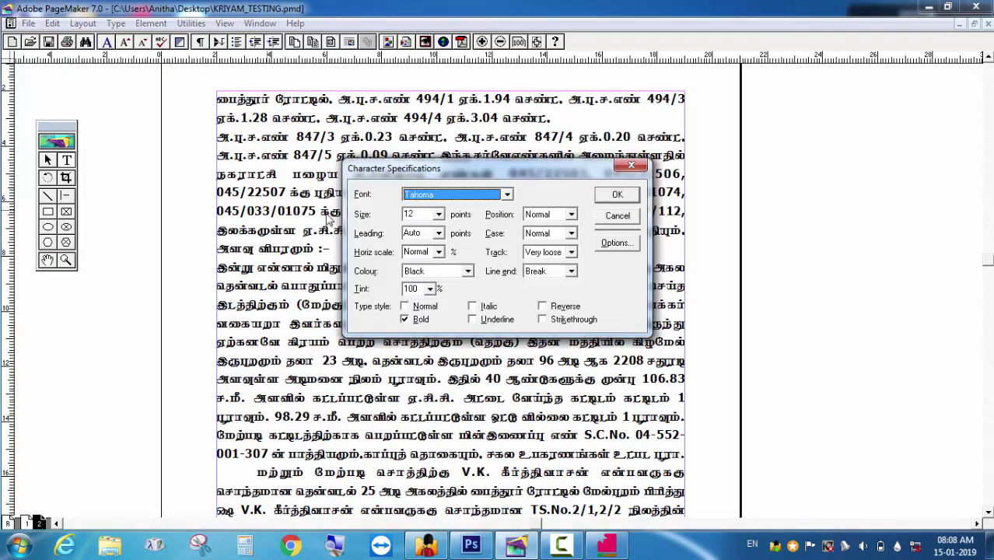
pyautogui.click(624, 217)
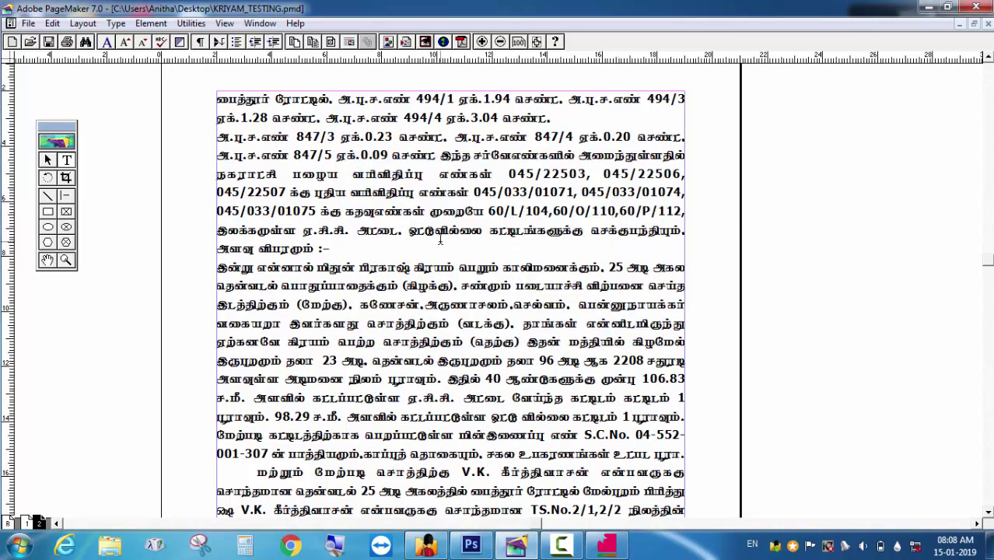
pyautogui.hotkey('ctrl', 't')
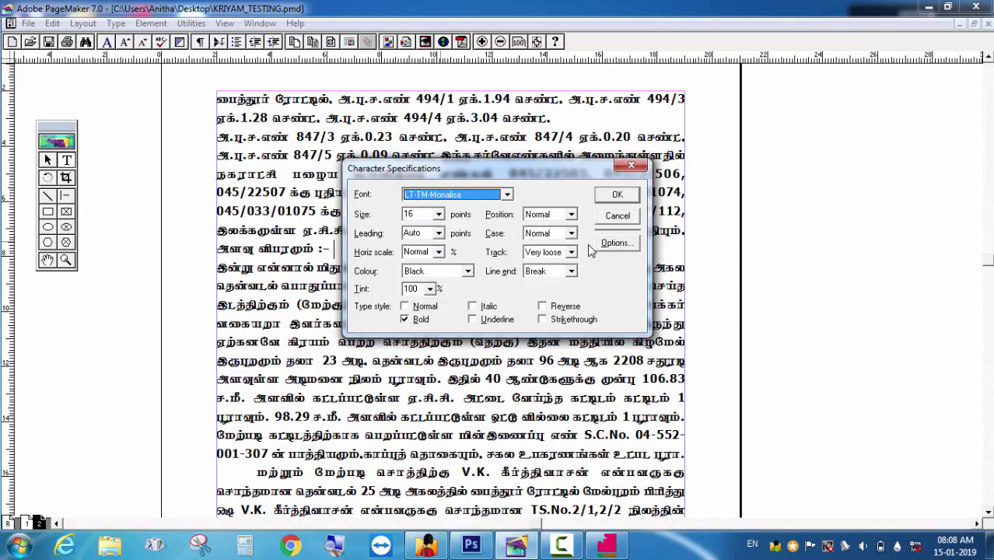
pyautogui.click(618, 217)
pyautogui.hotkey('ctrl', '7')
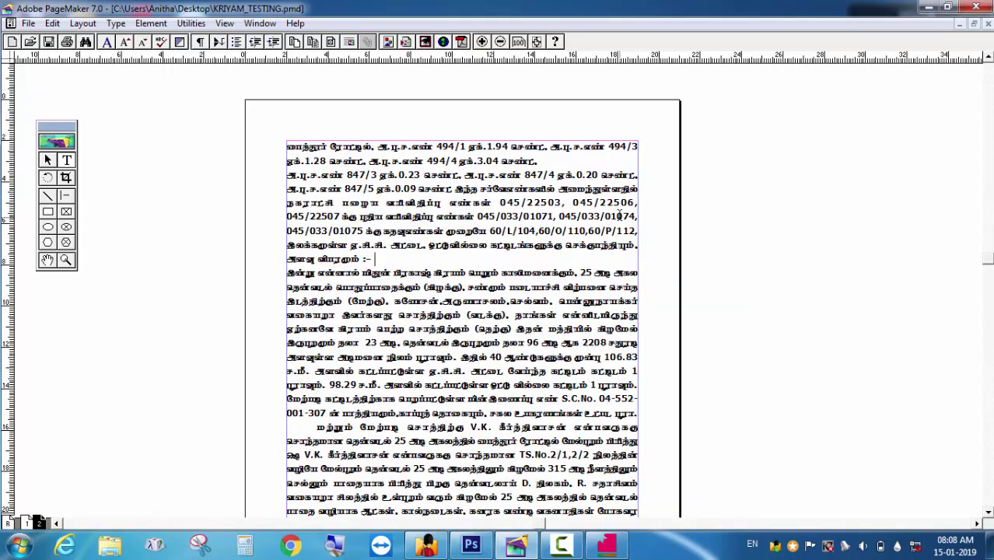
# Step: Copy the whole Tamil text block of KRIYAM_TESTING and bring NHM Converter forward
pyautogui.moveTo(287, 146); pyautogui.dragTo(539, 513)
pyautogui.hotkey('ctrl', '5')
pyautogui.rightClick(413, 200)
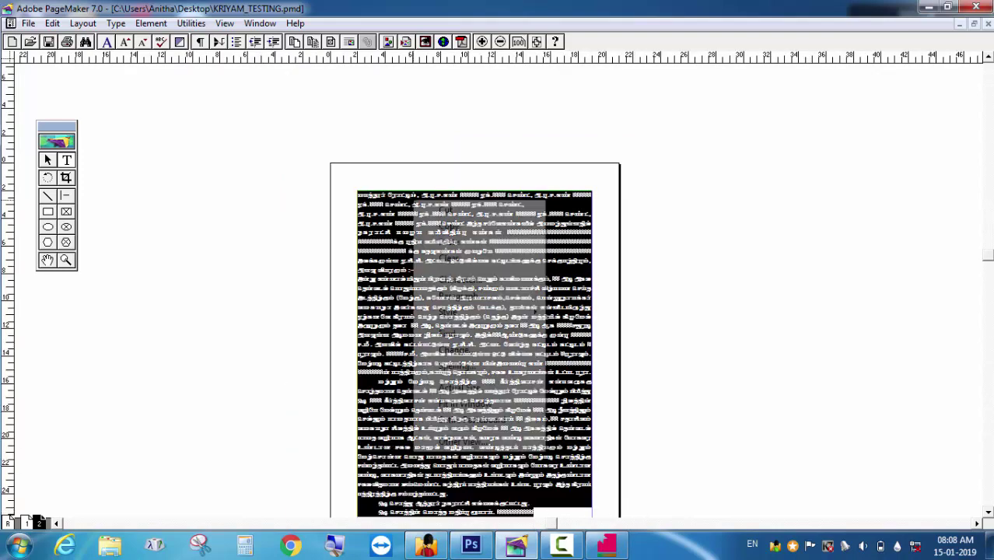
pyautogui.click(449, 227)
pyautogui.click(607, 547)
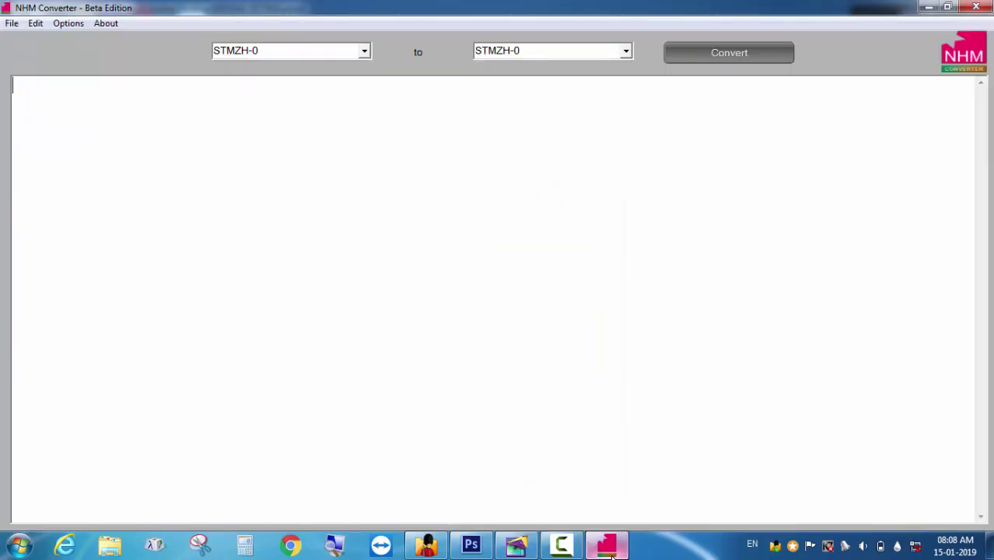
# Step: Paste the copied Tamil text and convert it to STMZH-0
pyautogui.rightClick(53, 124)
pyautogui.click(96, 186)
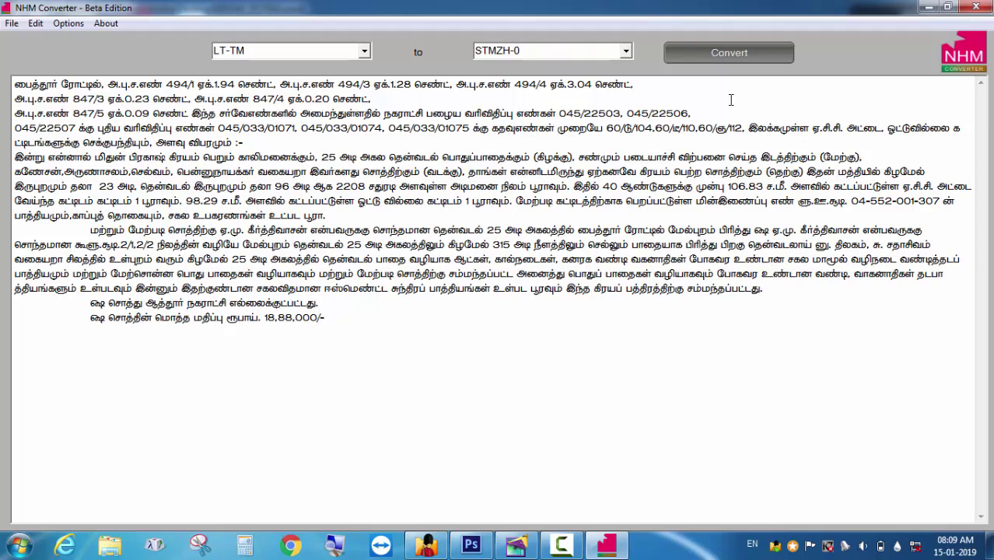
pyautogui.click(728, 52)
# Step: Copy all the converted text as plain text and return to PageMaker
pyautogui.moveTo(3, 133); pyautogui.dragTo(4, 85)
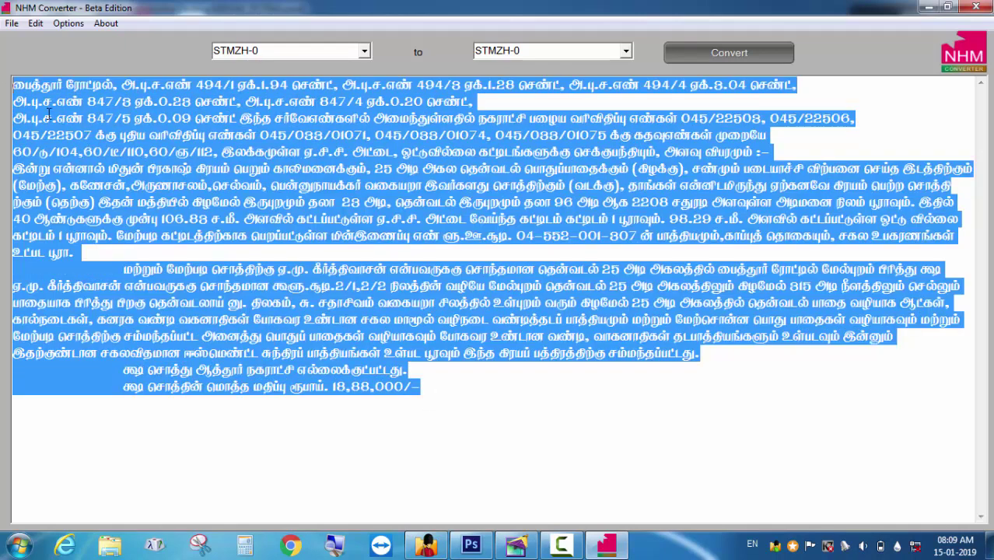
pyautogui.rightClick(96, 123)
pyautogui.click(164, 148)
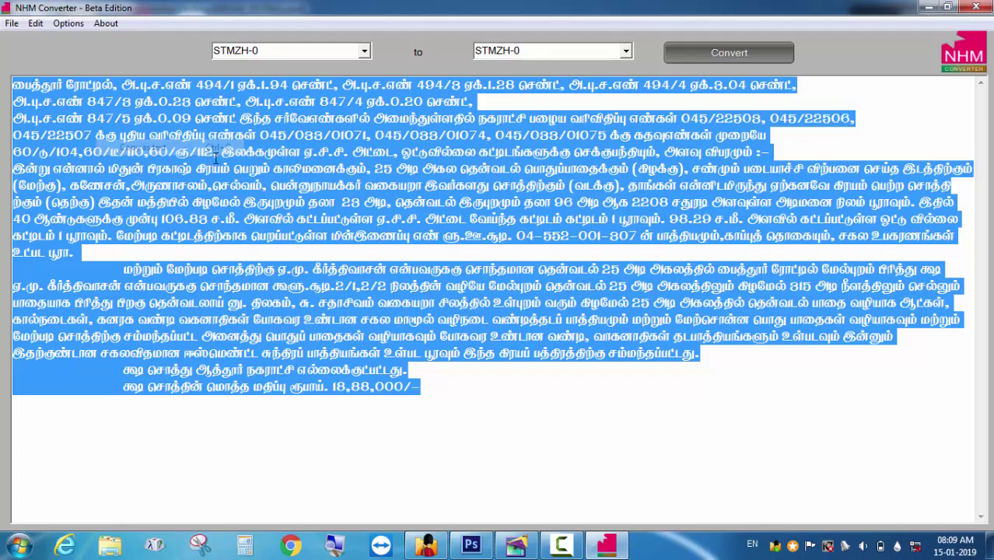
pyautogui.click(513, 544)
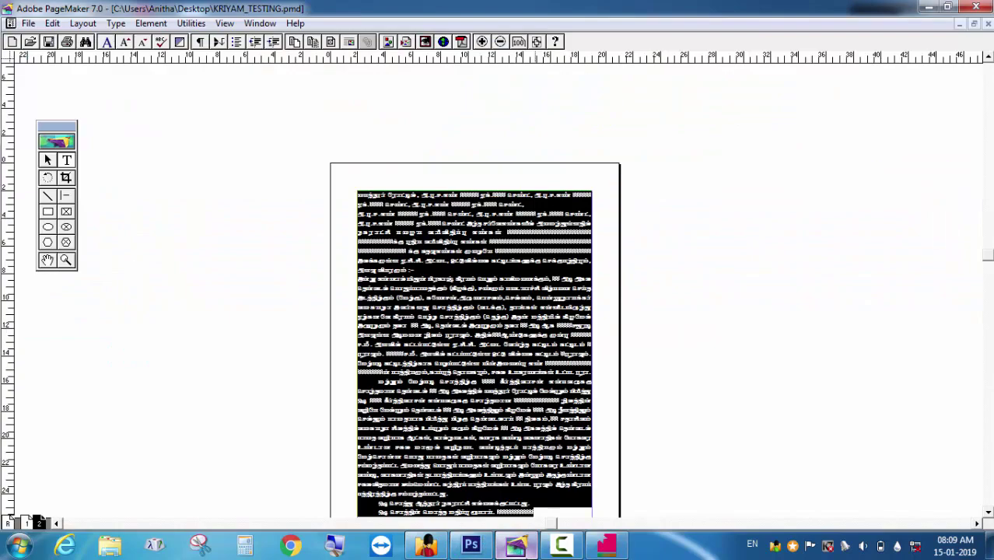
# Step: Add a new page 3 and paste the converted text onto it
pyautogui.rightClick(40, 523)
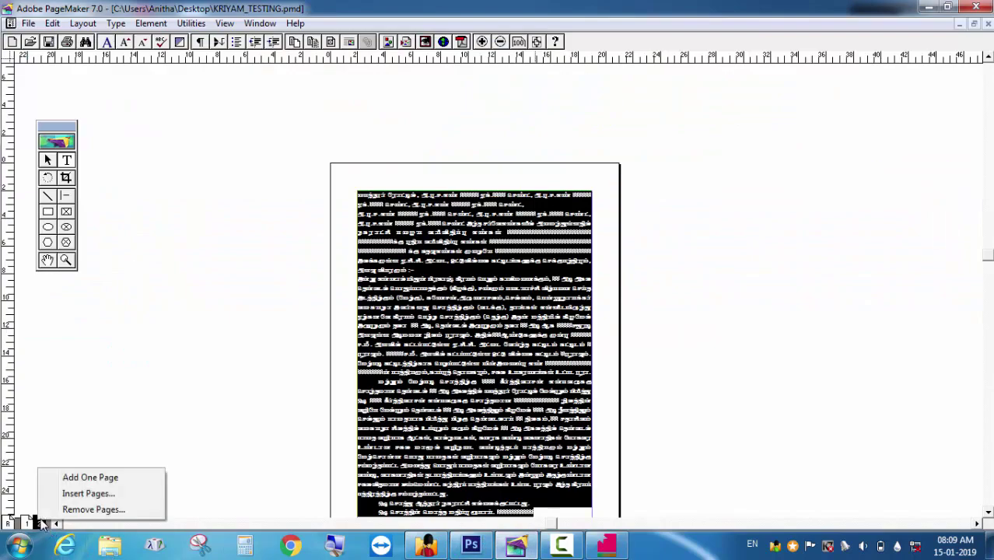
pyautogui.click(67, 475)
pyautogui.click(401, 127)
pyautogui.rightClick(401, 127)
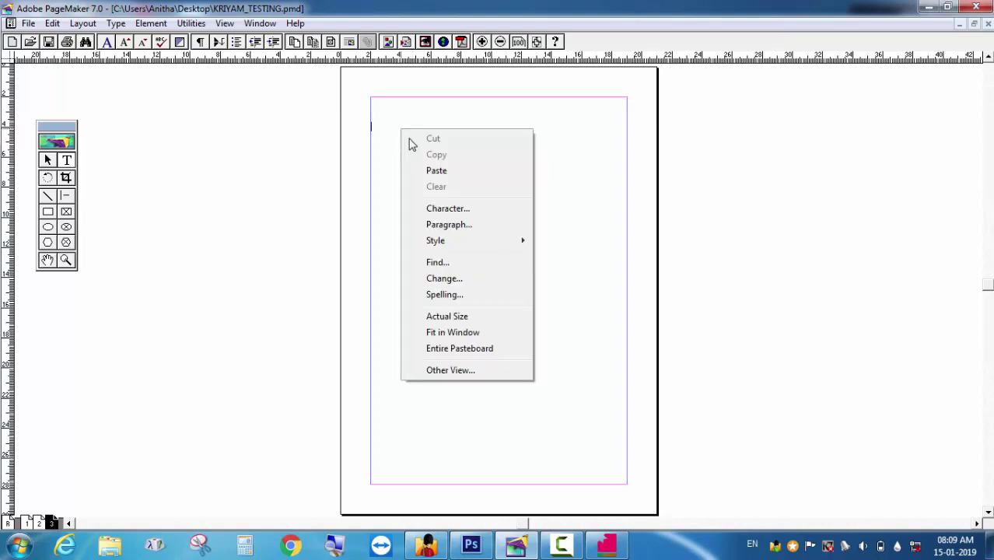
pyautogui.click(432, 173)
# Step: Set the pasted text block in the STMZH - 106 font and zoom in on it
pyautogui.moveTo(541, 399); pyautogui.dragTo(333, 129)
pyautogui.click(403, 175)
pyautogui.moveTo(535, 394); pyautogui.dragTo(365, 118)
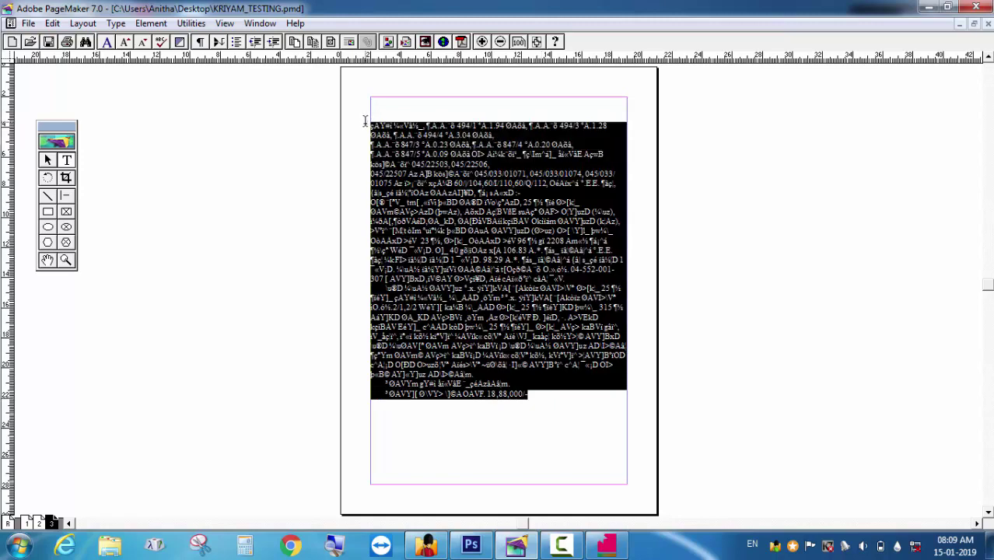
pyautogui.hotkey('ctrl', 't')
pyautogui.press('t')
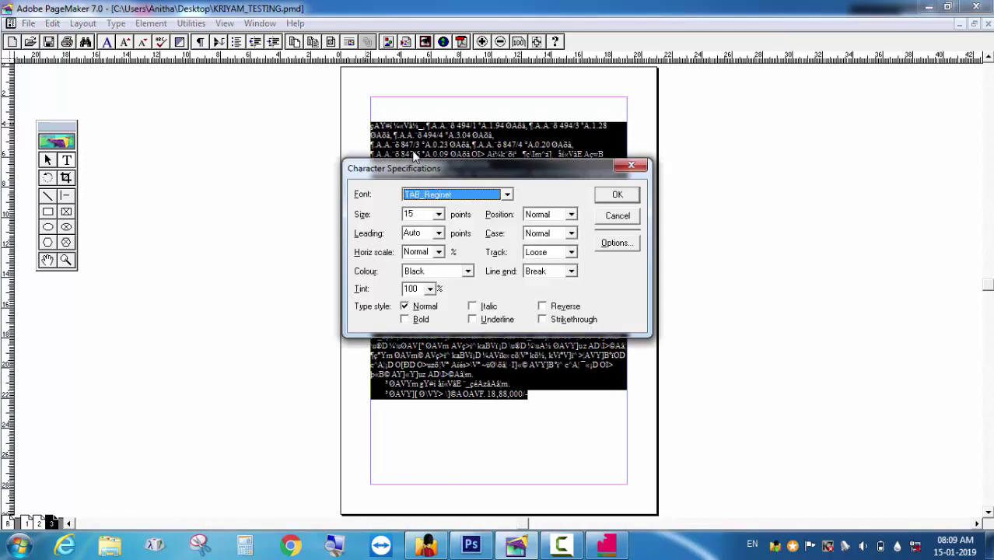
pyautogui.click(507, 194)
pyautogui.press('s')
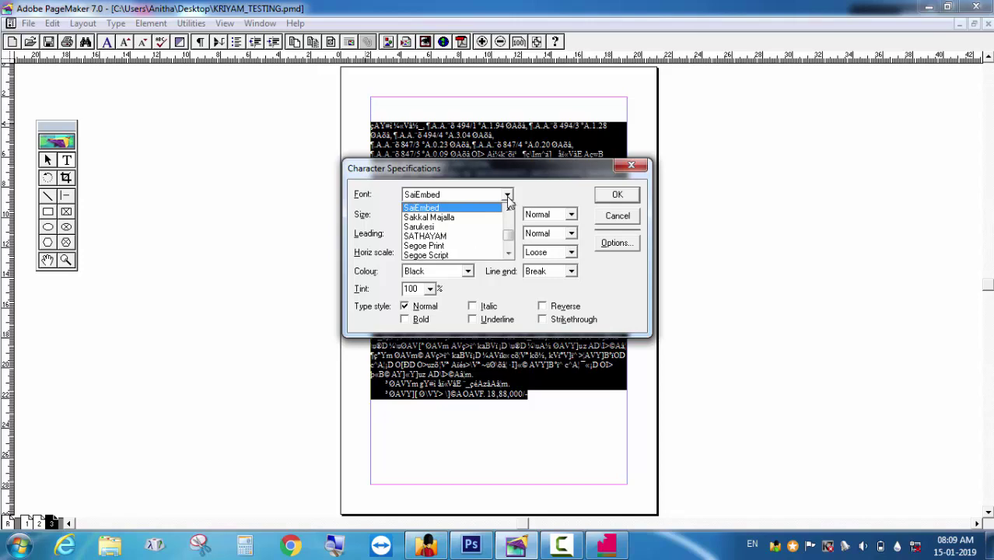
pyautogui.press('t')
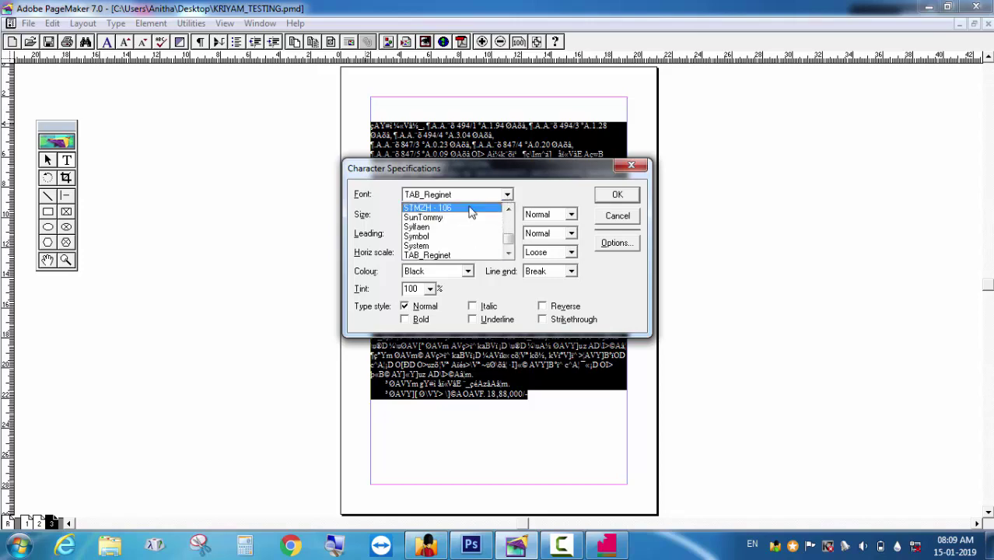
pyautogui.click(469, 208)
pyautogui.click(602, 195)
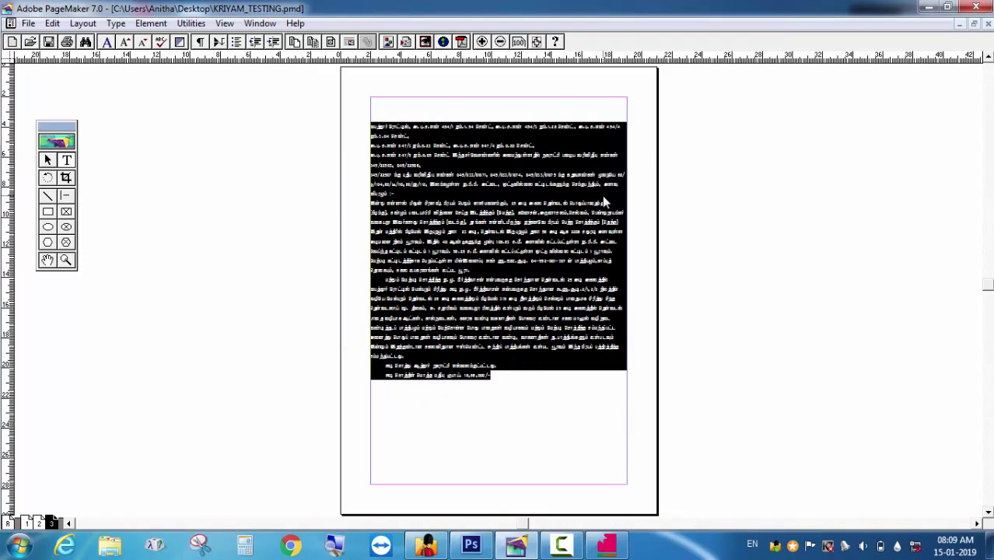
pyautogui.hotkey('ctrl', '=')
pyautogui.hotkey('ctrl', '=')
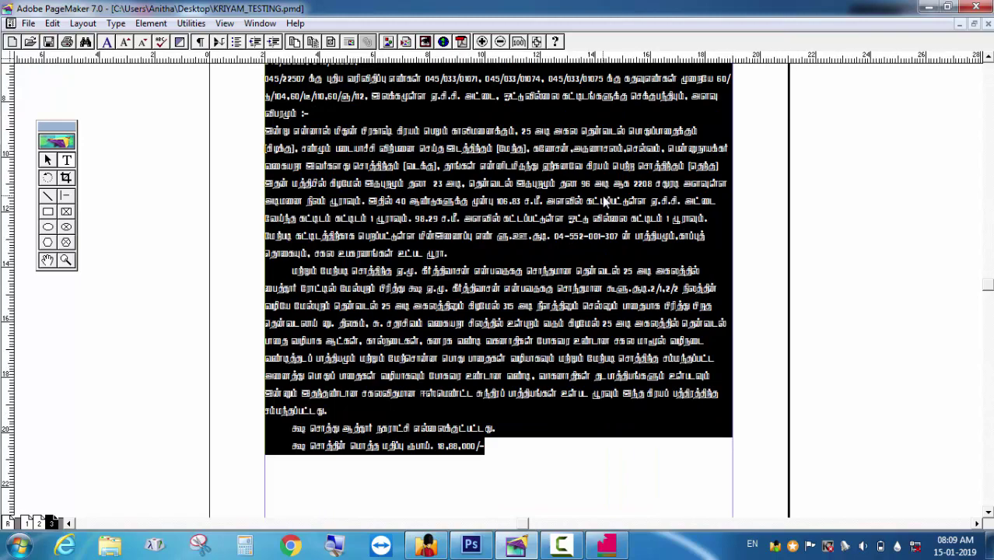
# Step: Pan around page 3 with the hand tool to inspect the Tamil text, then return to NHM Converter
pyautogui.click(47, 260)
pyautogui.moveTo(424, 258); pyautogui.dragTo(430, 334)
pyautogui.moveTo(429, 280); pyautogui.dragTo(429, 335)
pyautogui.moveTo(455, 262); pyautogui.dragTo(427, 343)
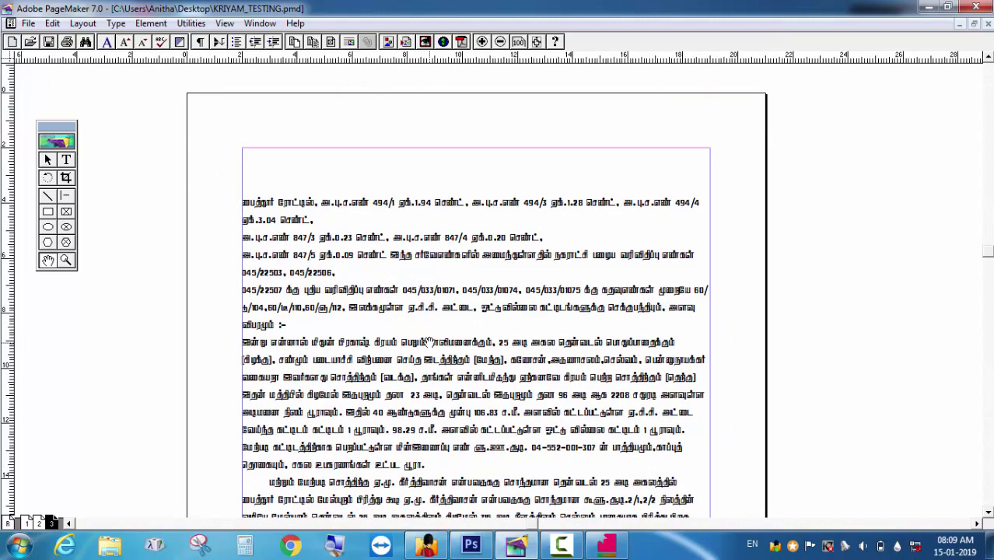
pyautogui.moveTo(416, 276); pyautogui.dragTo(431, 250)
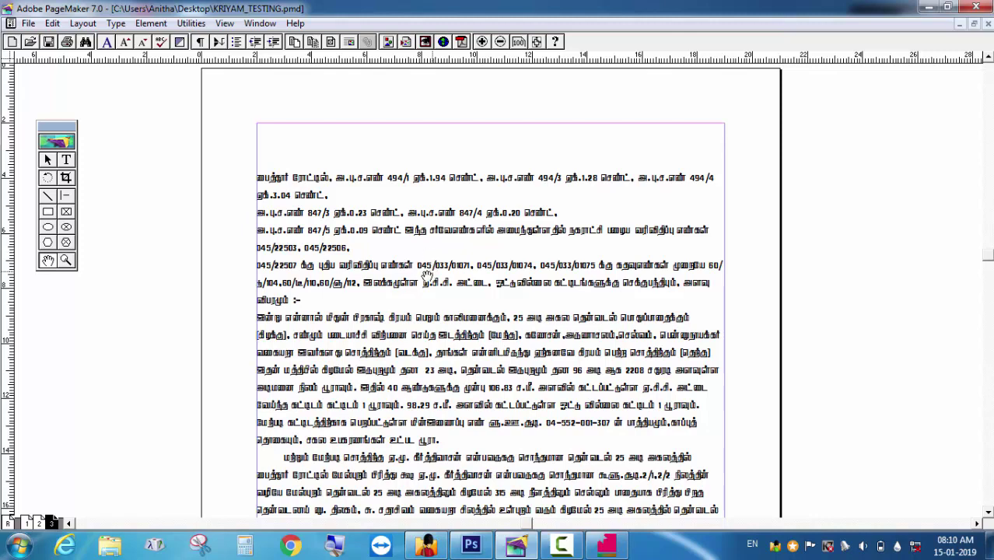
pyautogui.click(606, 544)
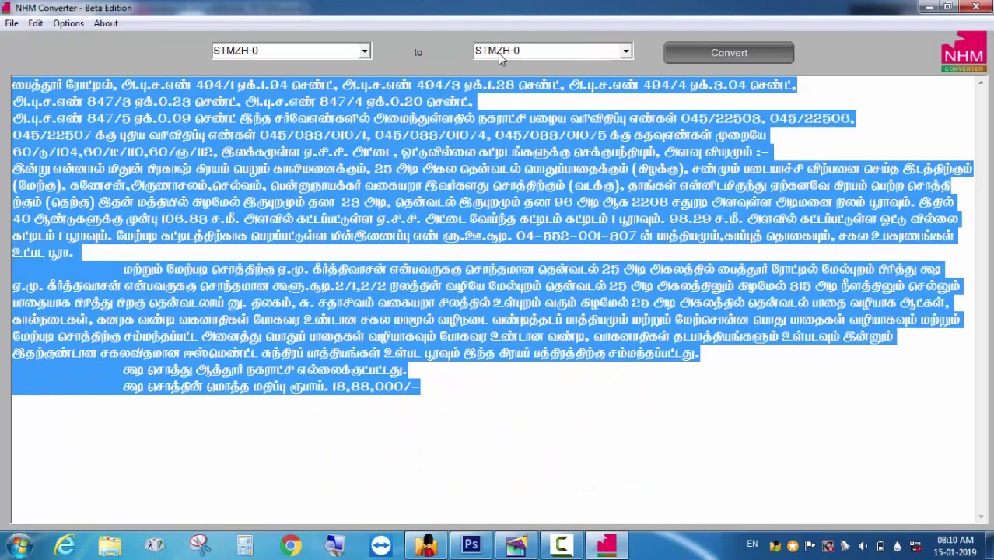
# Step: Copy the converted text as plain text and paste it into a new Photoshop text box
pyautogui.rightClick(269, 112)
pyautogui.click(308, 140)
pyautogui.click(470, 544)
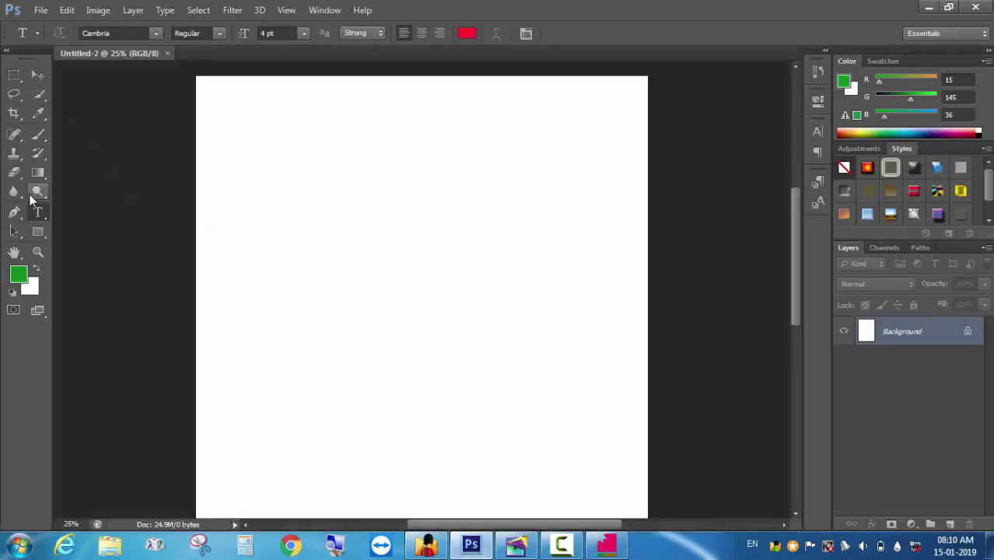
pyautogui.moveTo(226, 108); pyautogui.dragTo(325, 176)
pyautogui.moveTo(551, 380); pyautogui.dragTo(614, 462)
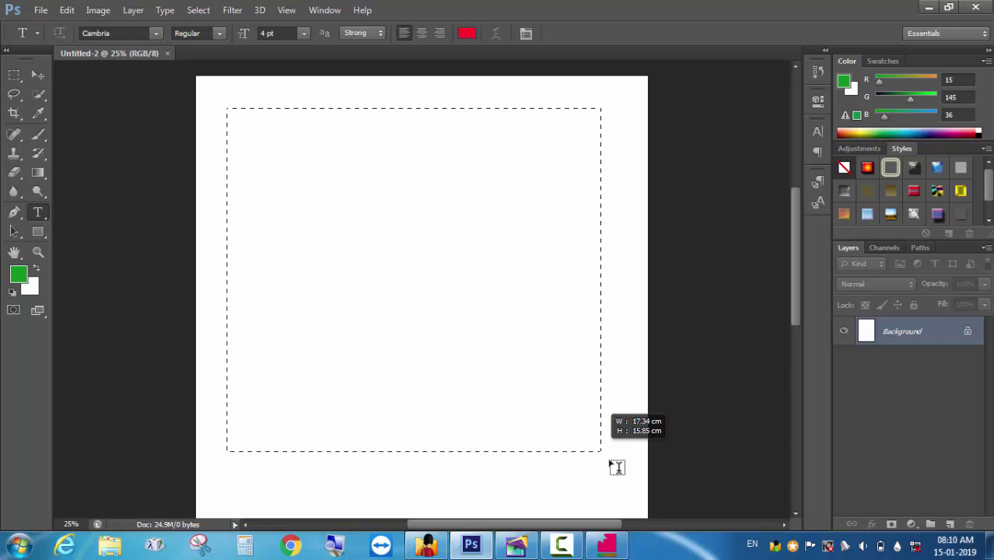
pyautogui.rightClick(247, 123)
pyautogui.click(283, 188)
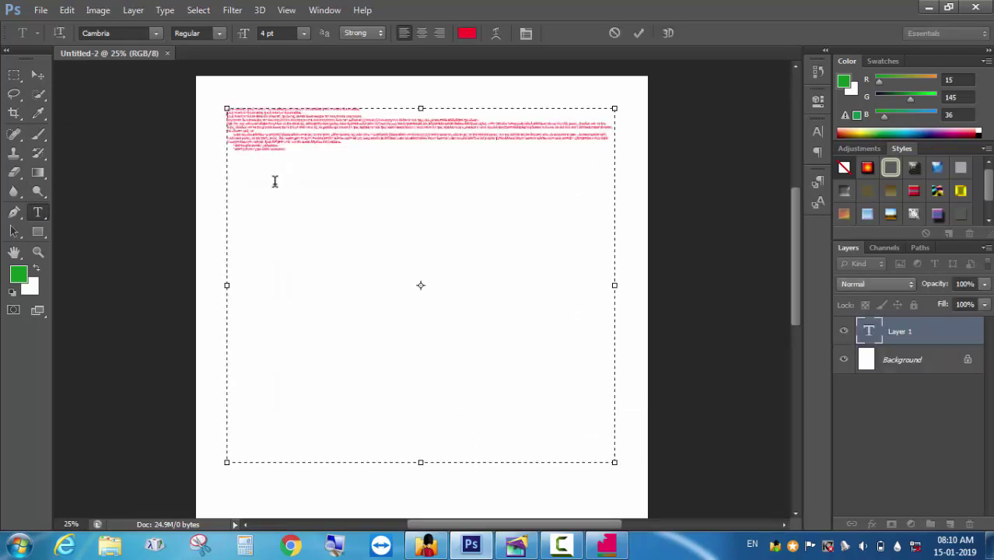
# Step: Make all the pasted text 30 pt
pyautogui.moveTo(288, 151); pyautogui.dragTo(167, 89)
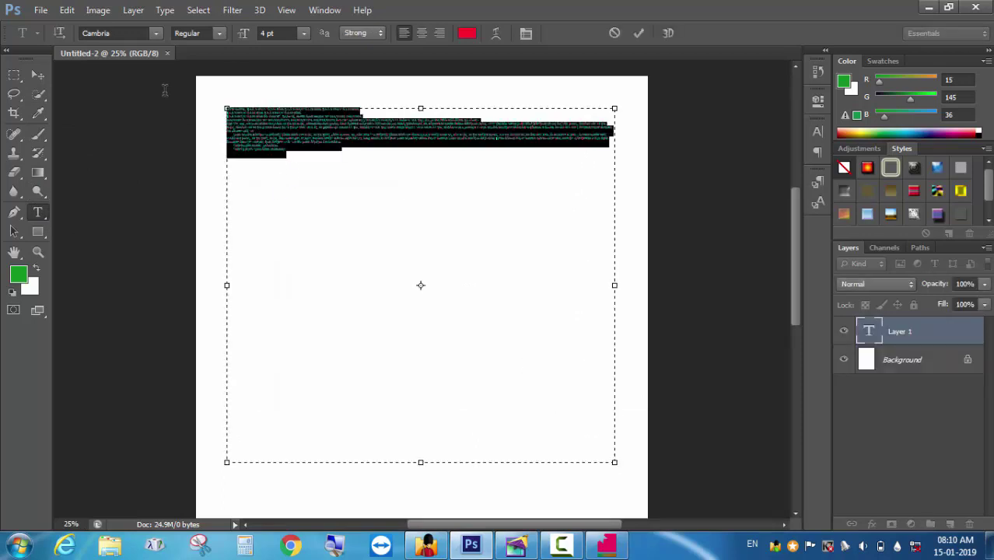
pyautogui.click(304, 33)
pyautogui.click(291, 213)
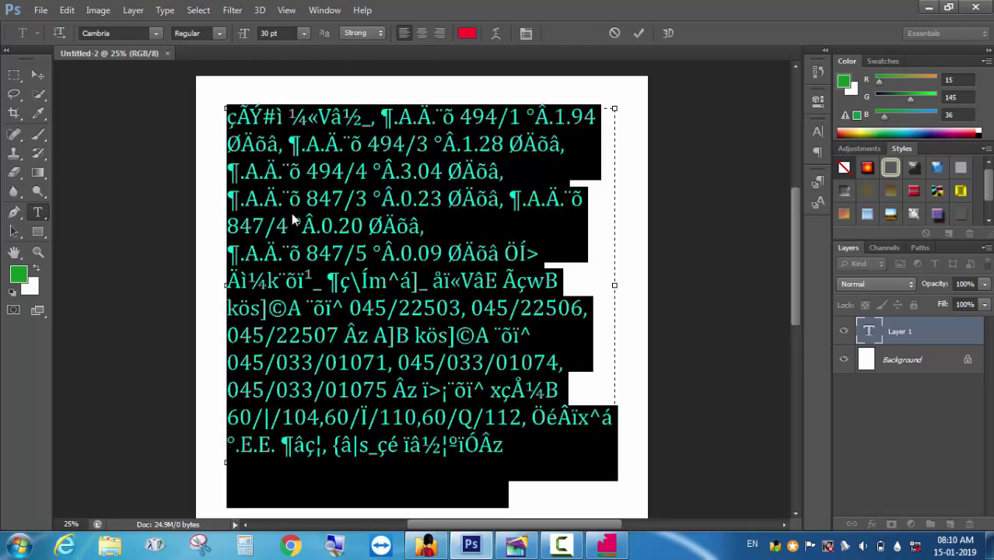
pyautogui.click(294, 198)
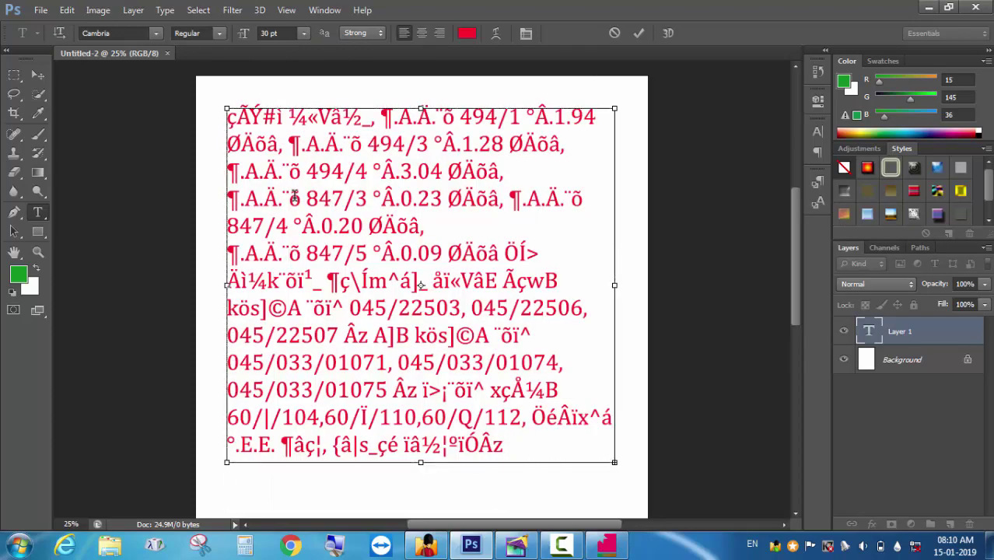
# Step: Apply the STMZH - 001 font to all the text and check the mixed rendering
pyautogui.hotkey('ctrl', 'a')
pyautogui.click(156, 32)
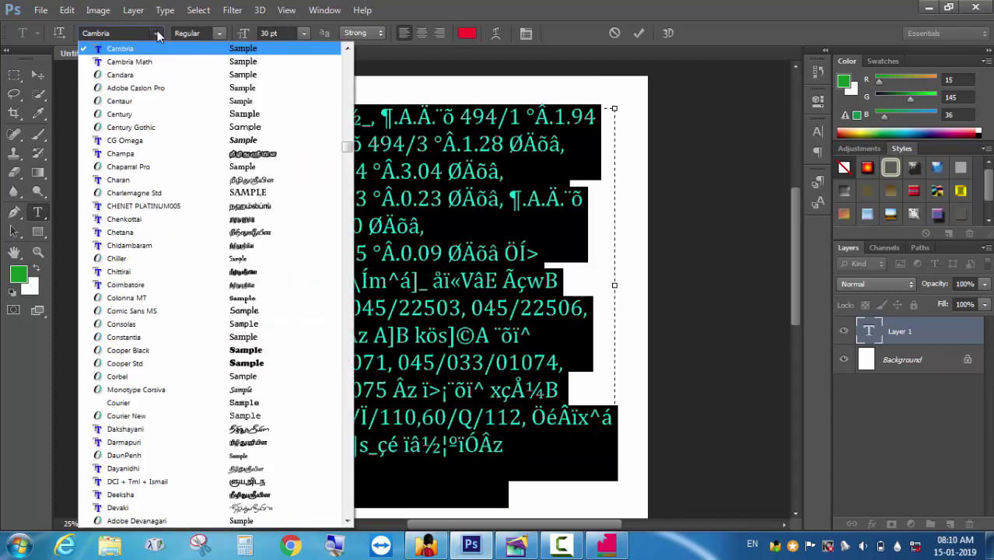
pyautogui.click(157, 33)
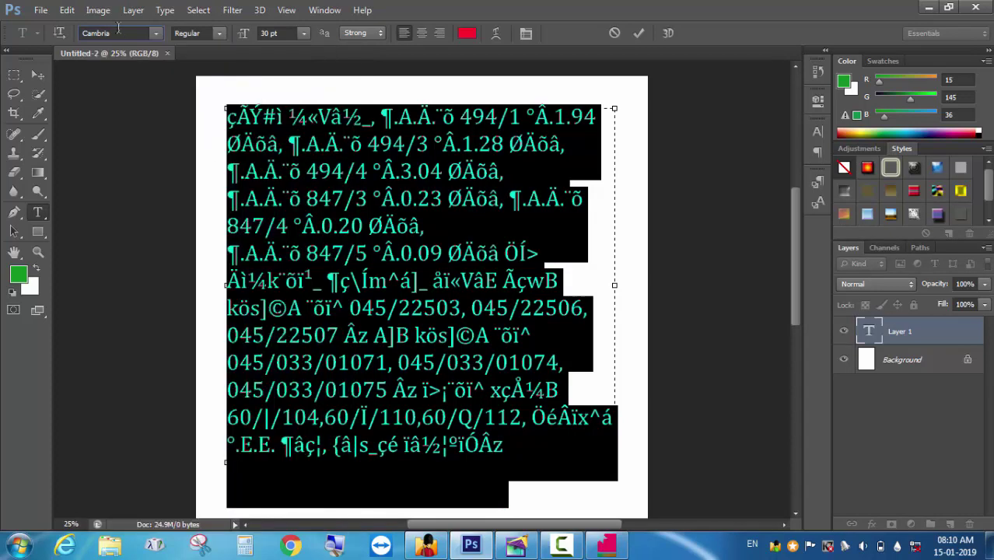
pyautogui.write('tencil')
pyautogui.click(157, 33)
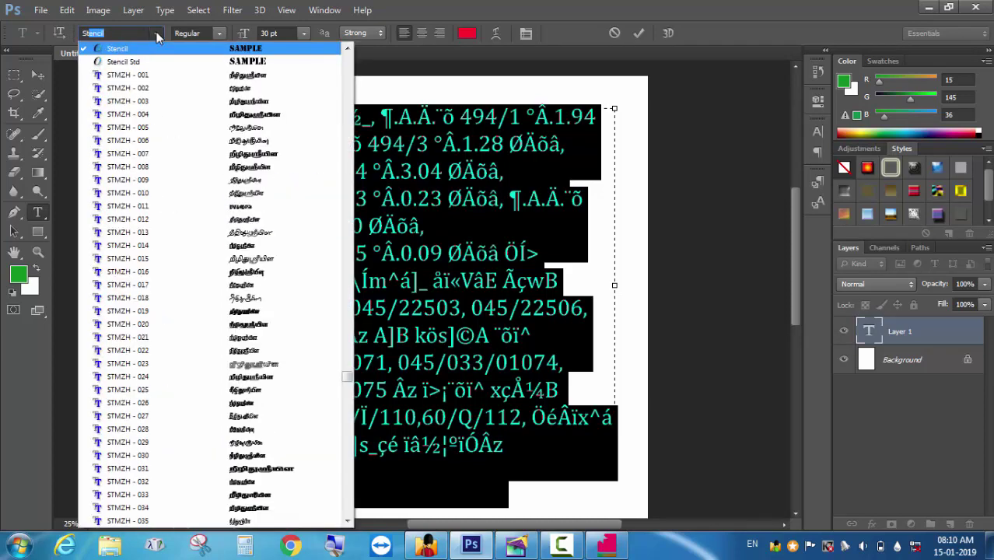
pyautogui.click(161, 76)
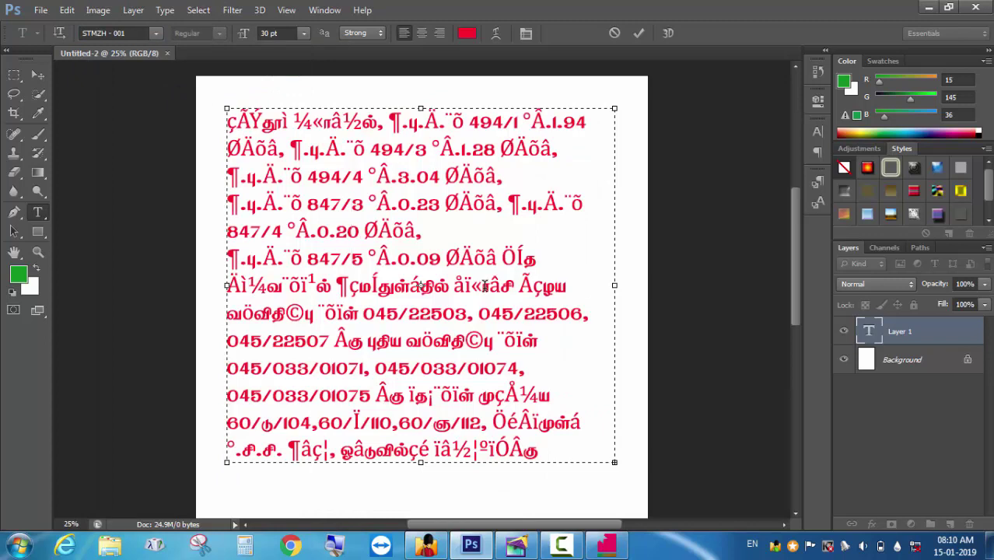
pyautogui.moveTo(358, 345); pyautogui.dragTo(464, 341)
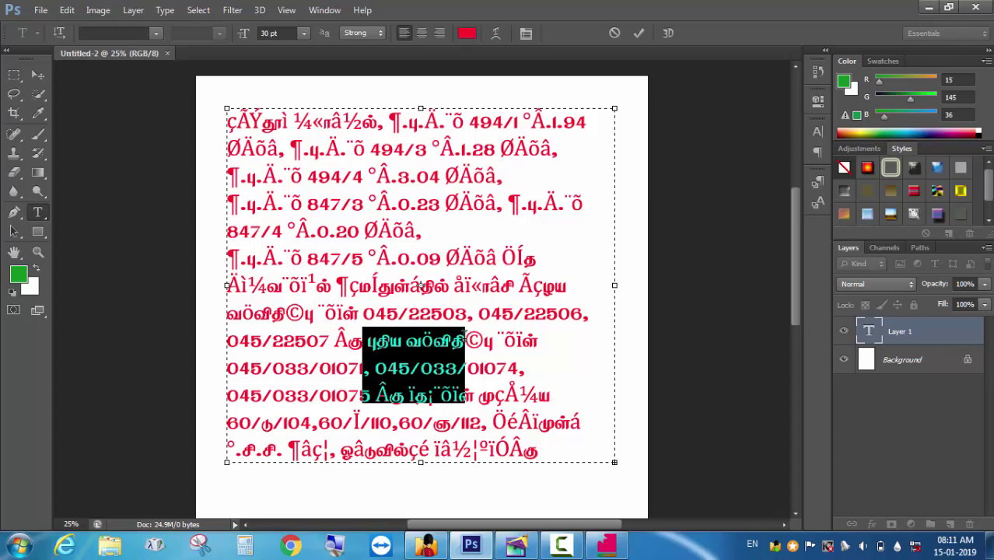
# Step: Set the target encoding to STMZH-F and convert the Tamil text
pyautogui.click(605, 546)
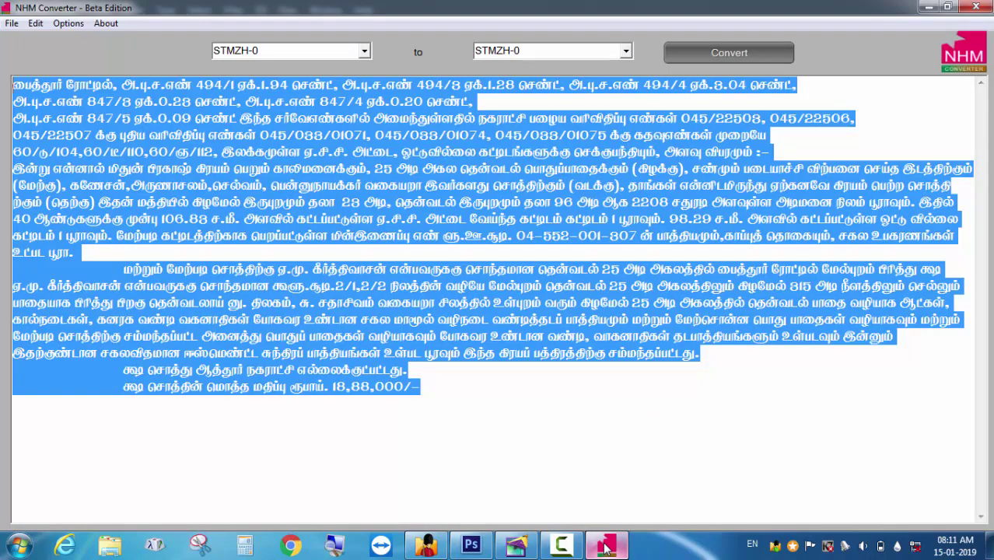
pyautogui.click(320, 252)
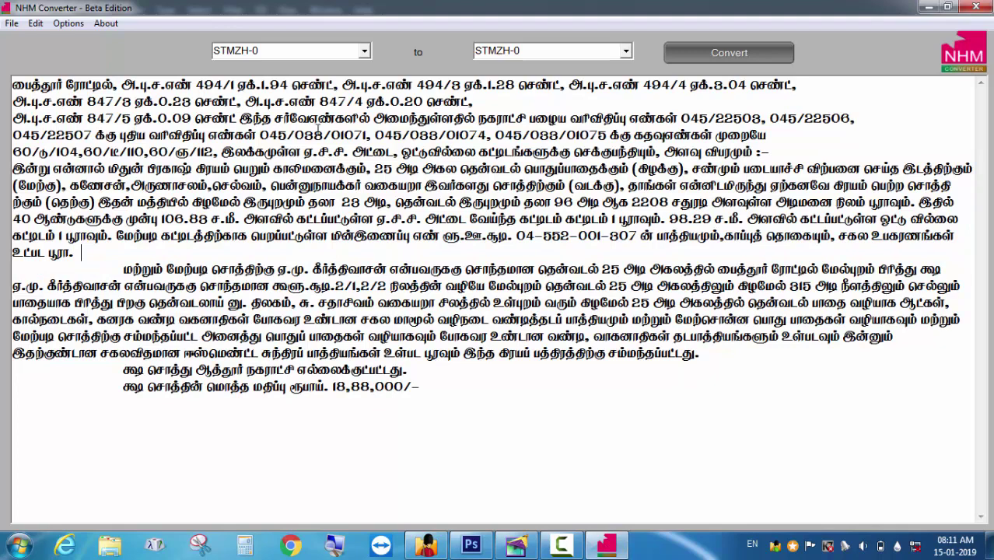
pyautogui.click(623, 53)
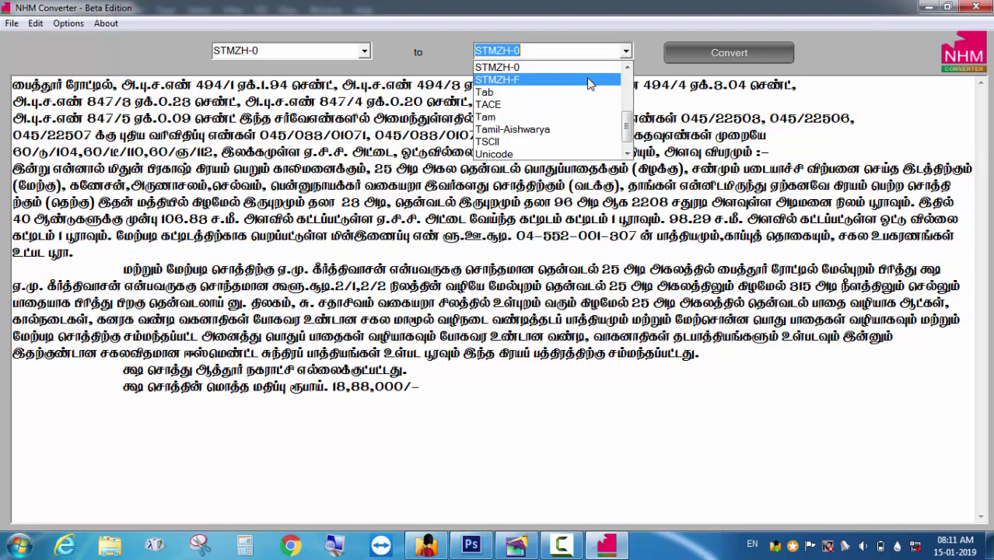
pyautogui.click(588, 80)
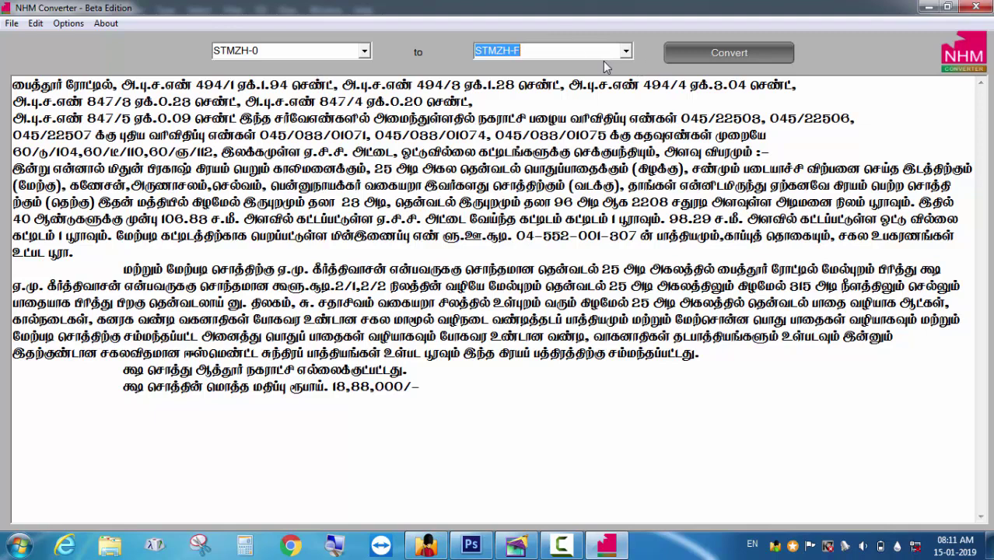
pyautogui.click(696, 54)
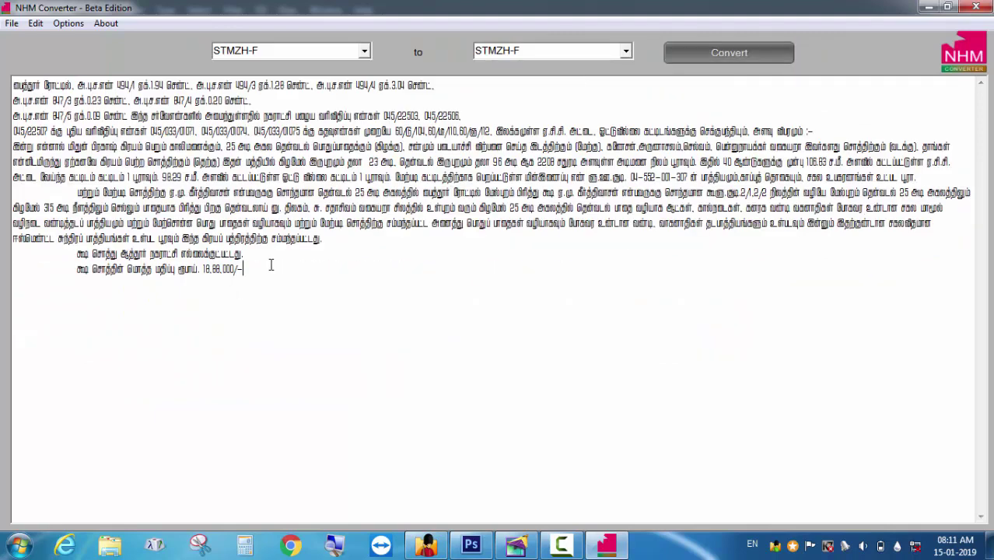
# Step: Copy all the STMZH-F text as plain text and return to Photoshop
pyautogui.moveTo(271, 264); pyautogui.dragTo(2, 53)
pyautogui.rightClick(84, 110)
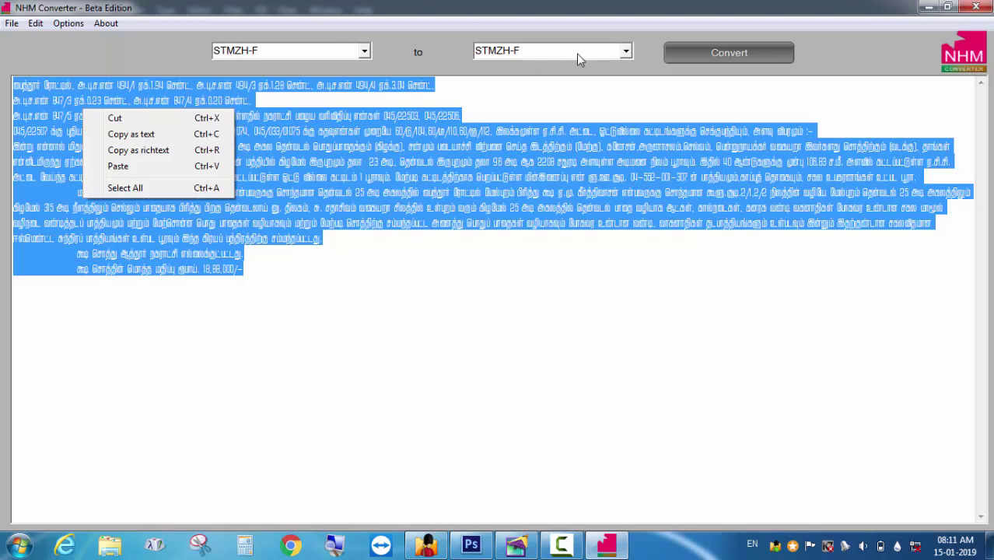
pyautogui.click(170, 135)
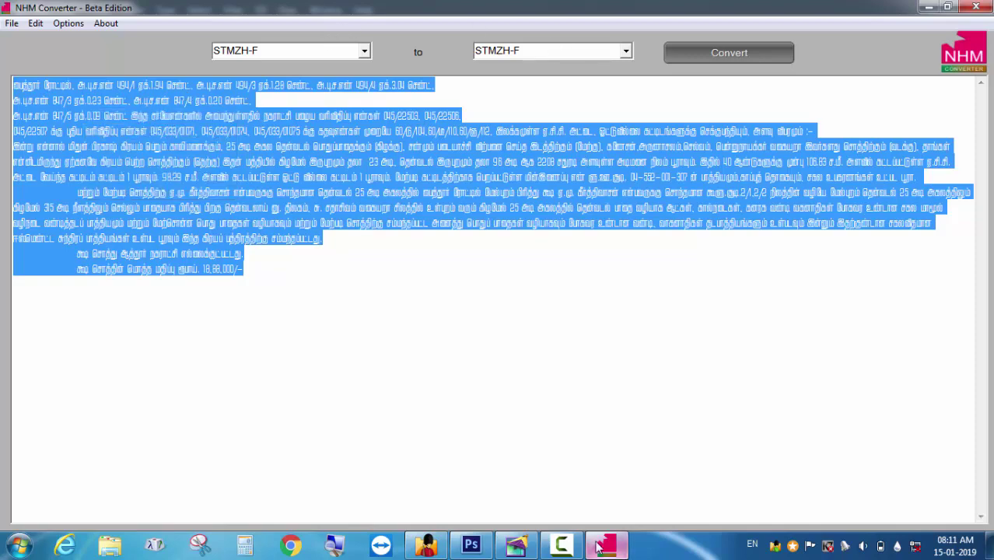
pyautogui.click(470, 544)
# Step: Replace the type box contents with the pasted STMZH-F text
pyautogui.click(533, 437)
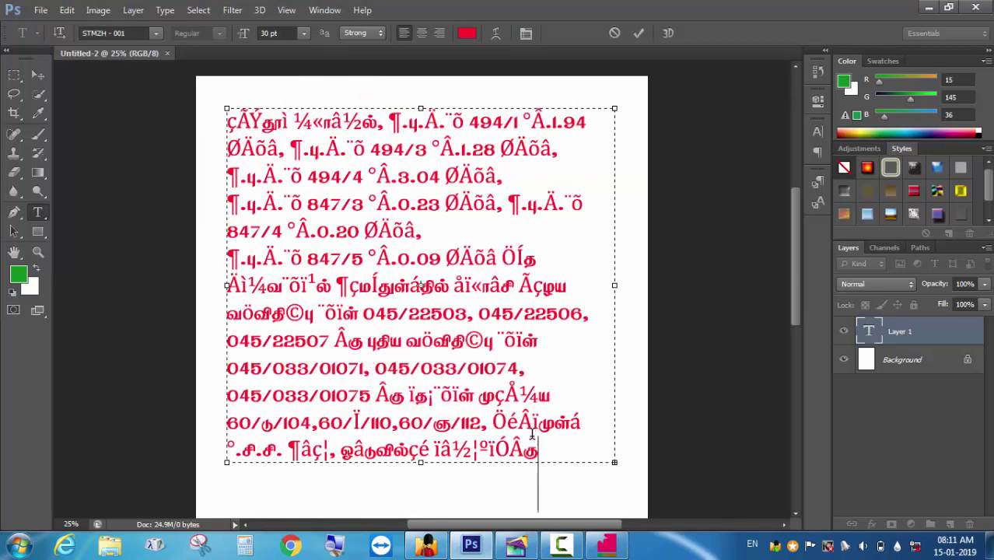
pyautogui.hotkey('ctrl', 'a')
pyautogui.rightClick(384, 242)
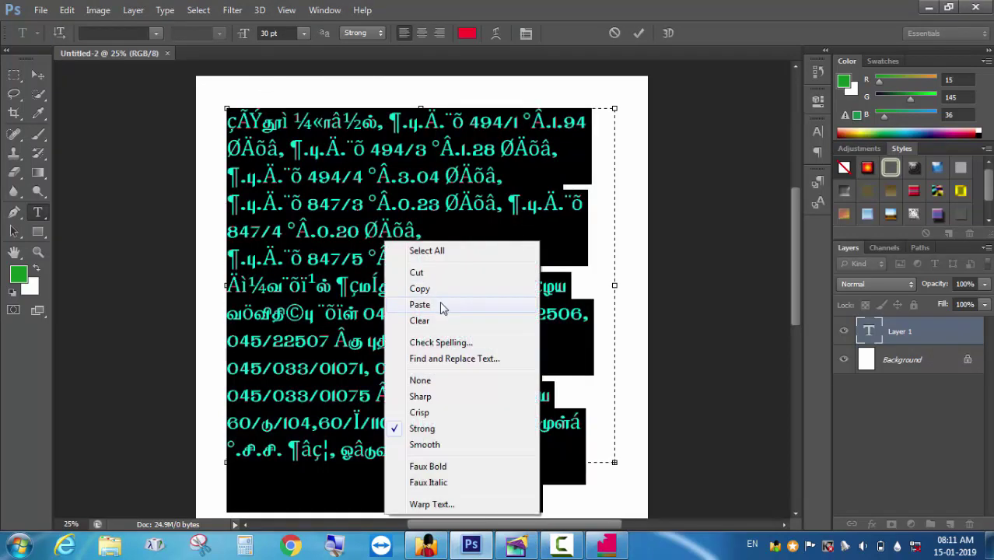
pyautogui.click(420, 304)
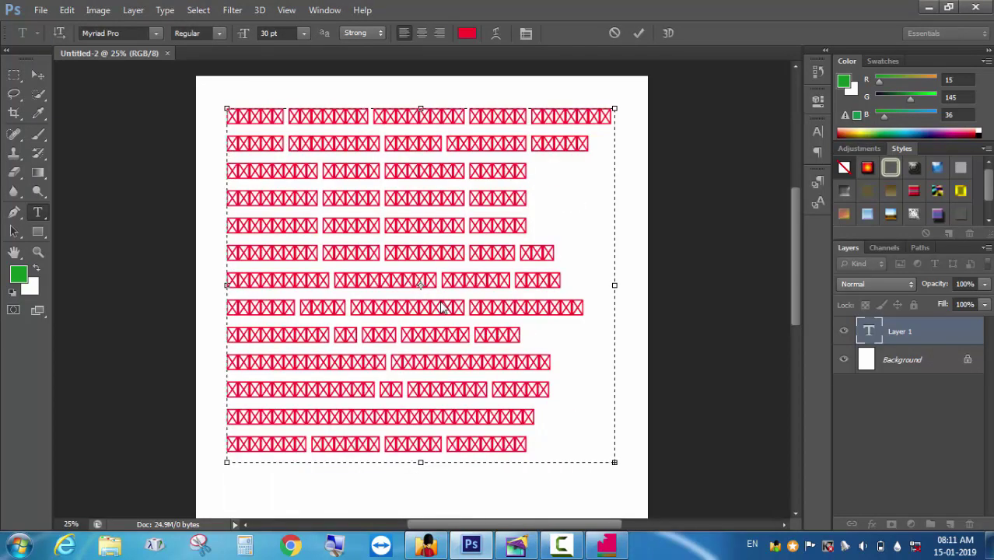
pyautogui.hotkey('ctrl', 'a')
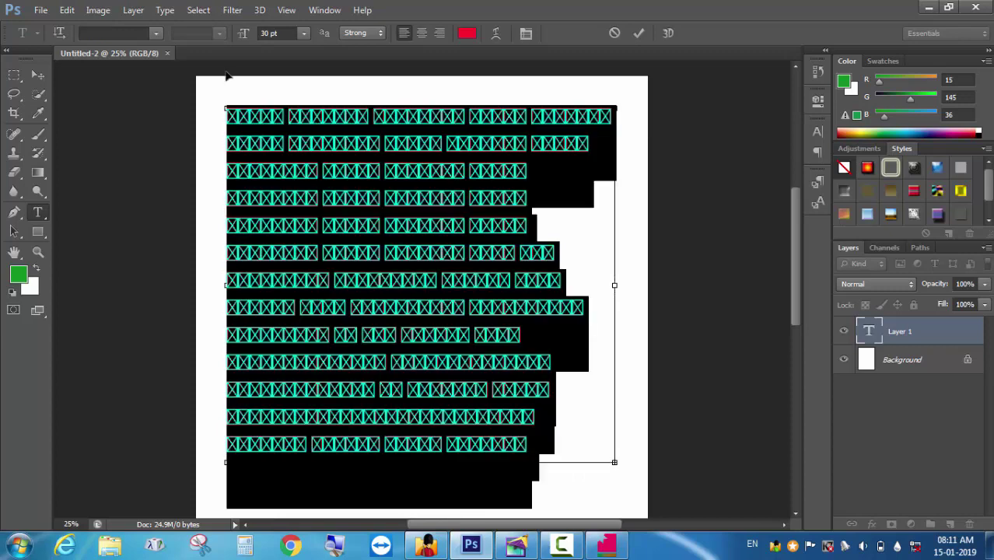
# Step: Apply the STMZH - 003 font to all the text so it reads as Tamil
pyautogui.click(156, 34)
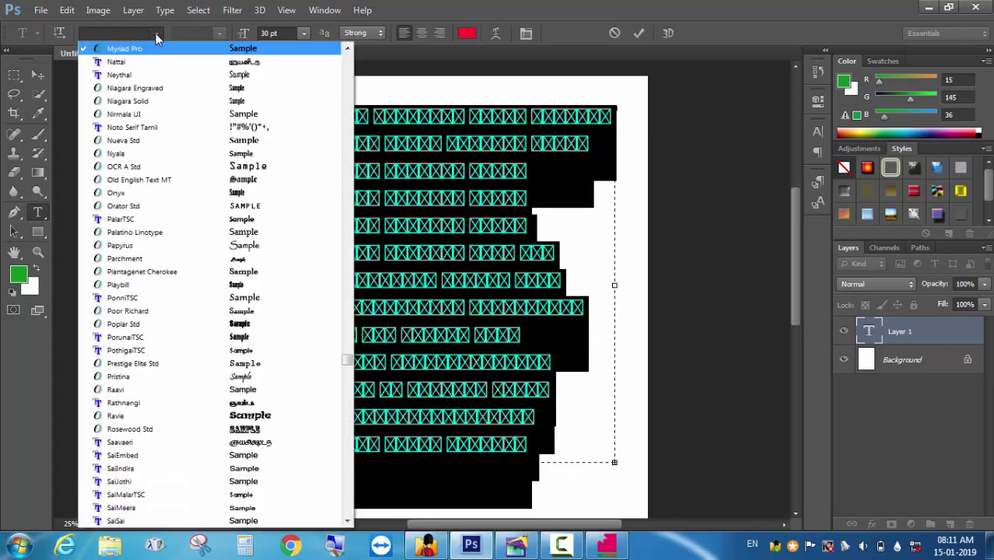
pyautogui.click(112, 27)
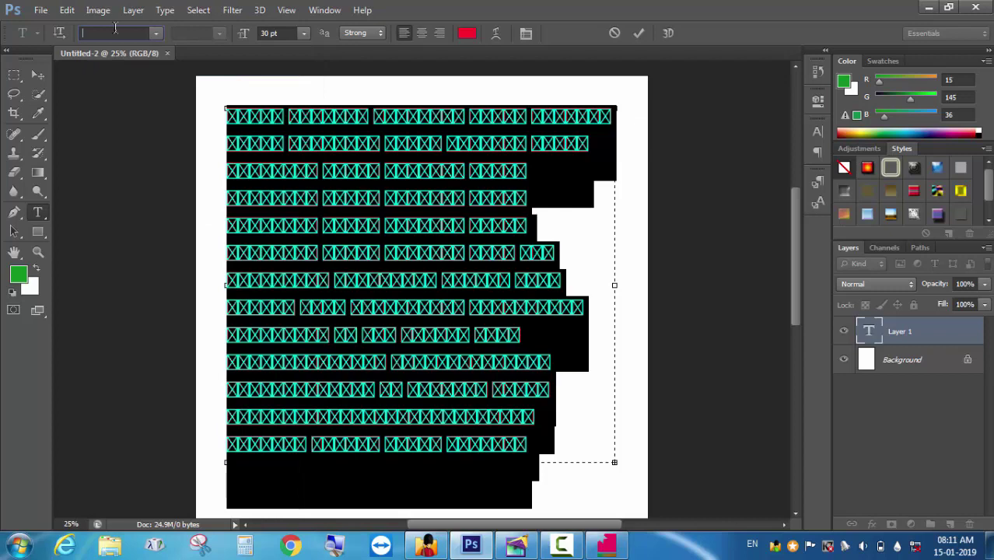
pyautogui.write('Stencil')
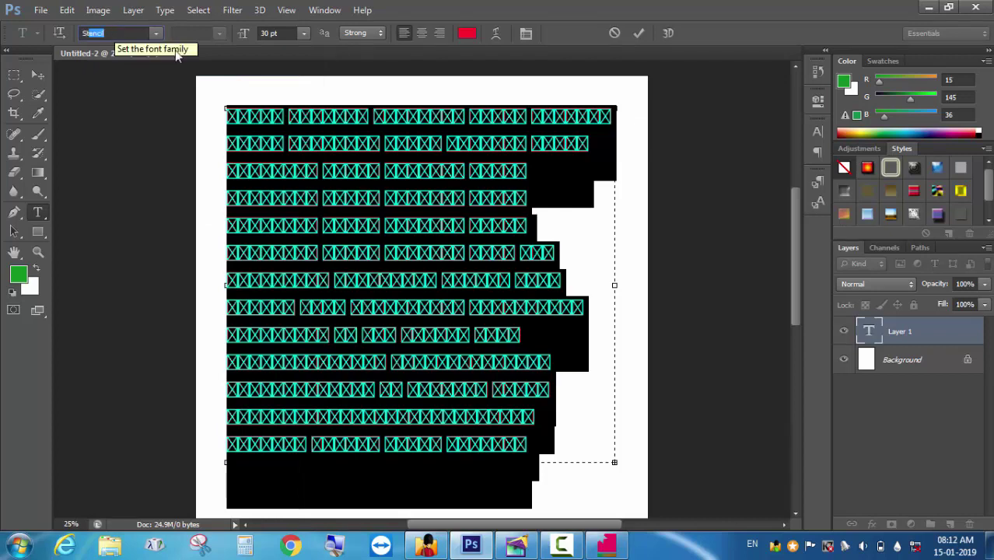
pyautogui.click(158, 33)
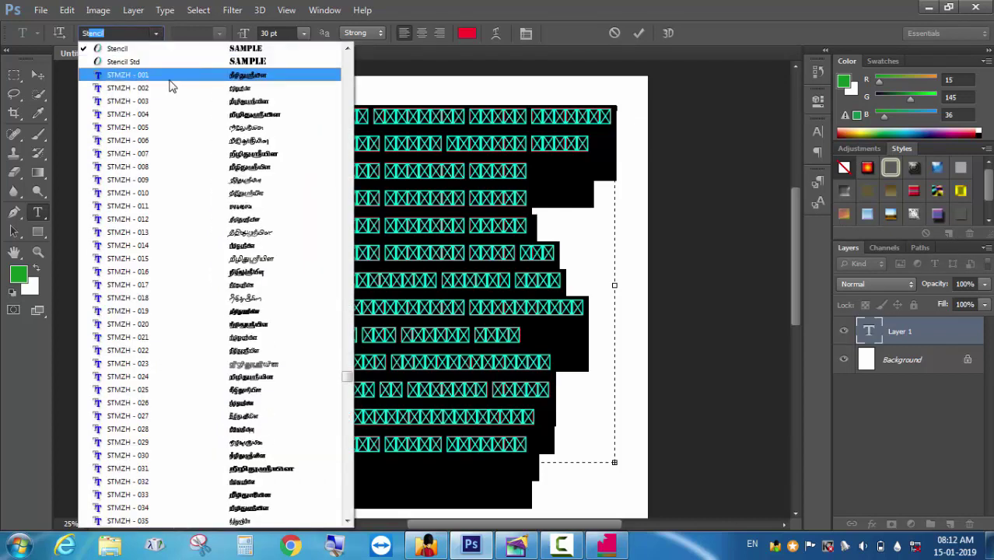
pyautogui.click(169, 103)
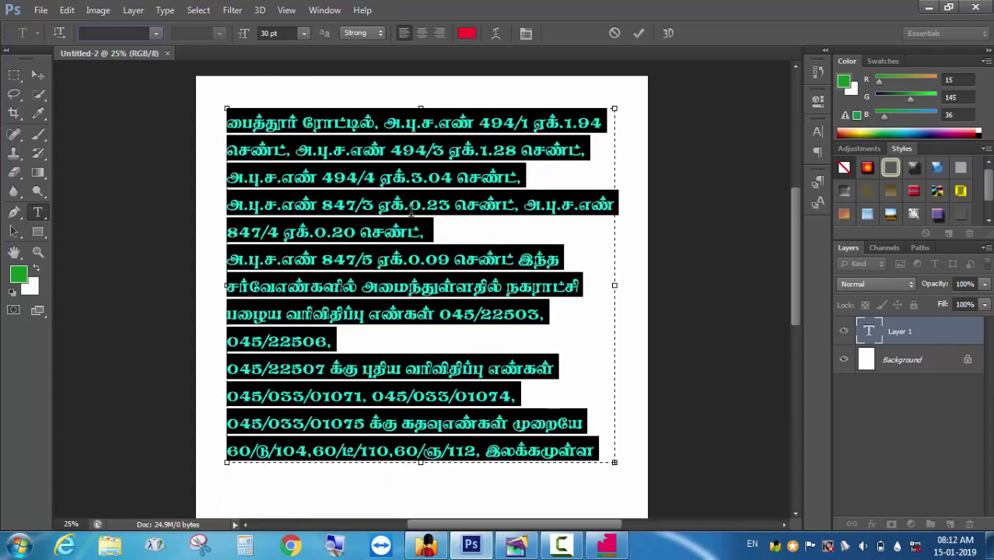
pyautogui.click(409, 208)
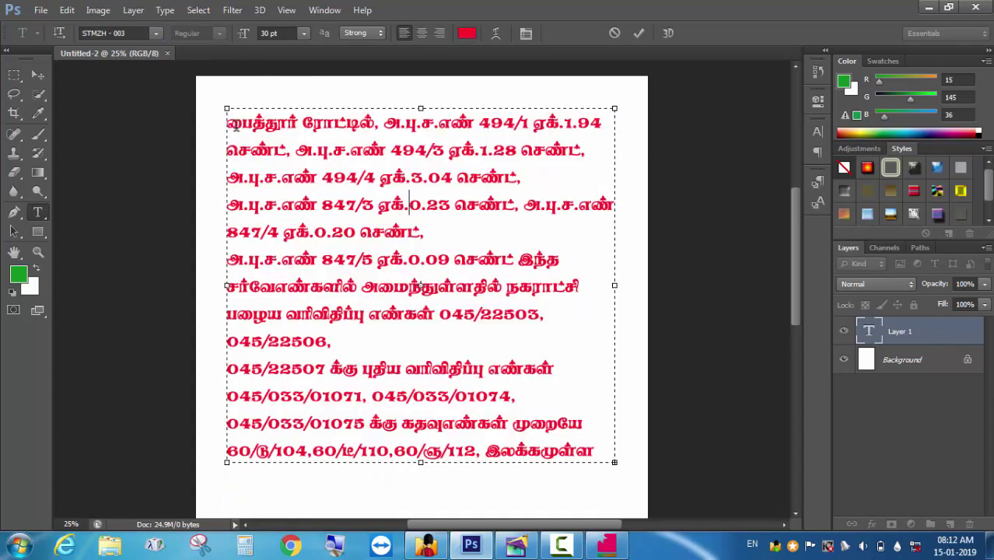
pyautogui.hotkey('ctrl', 'a')
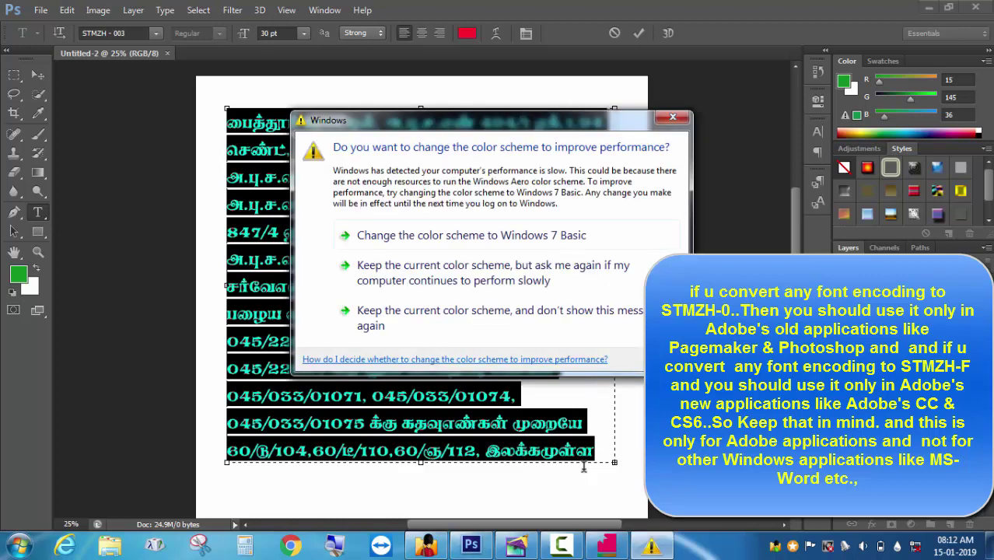
pyautogui.click(381, 325)
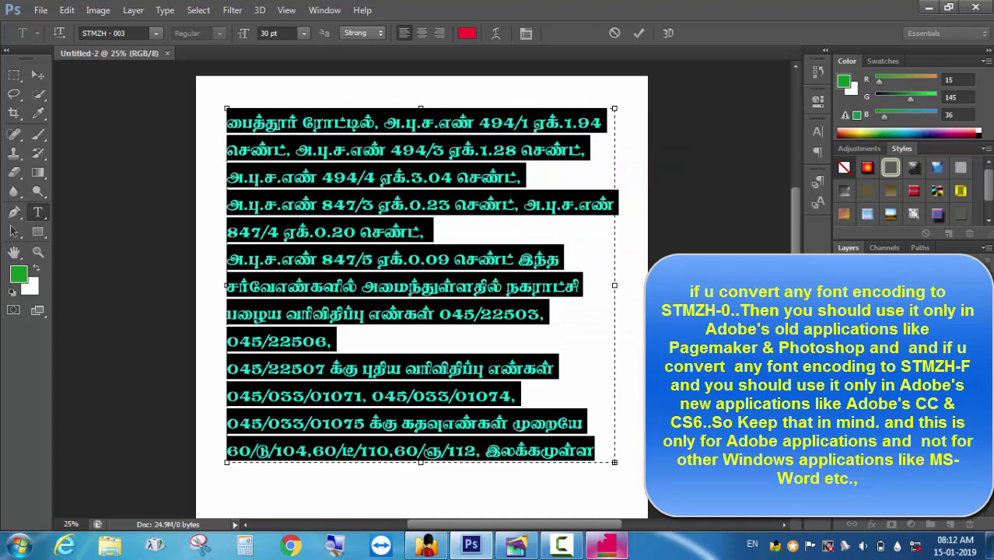
pyautogui.click(606, 545)
pyautogui.click(364, 51)
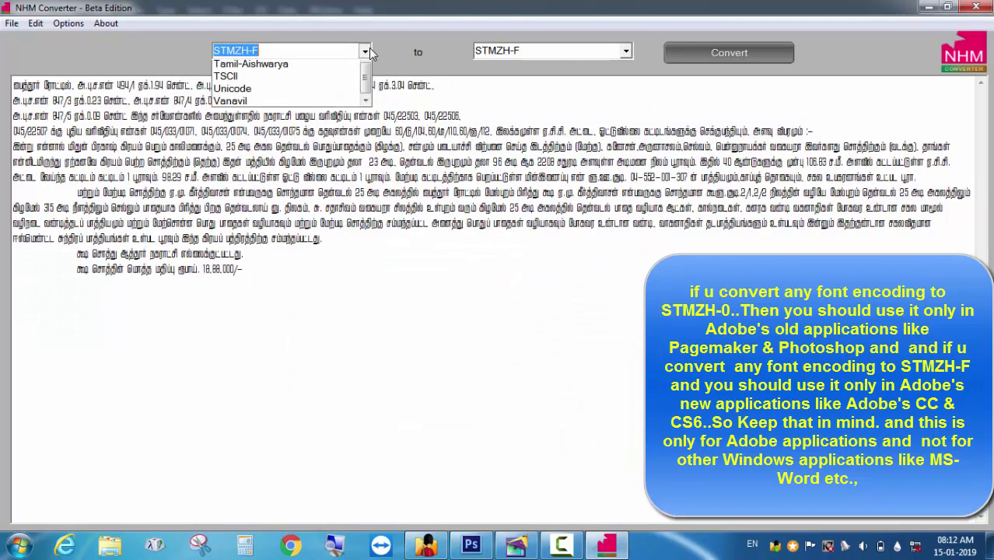
pyautogui.scroll(2, 296, 94)
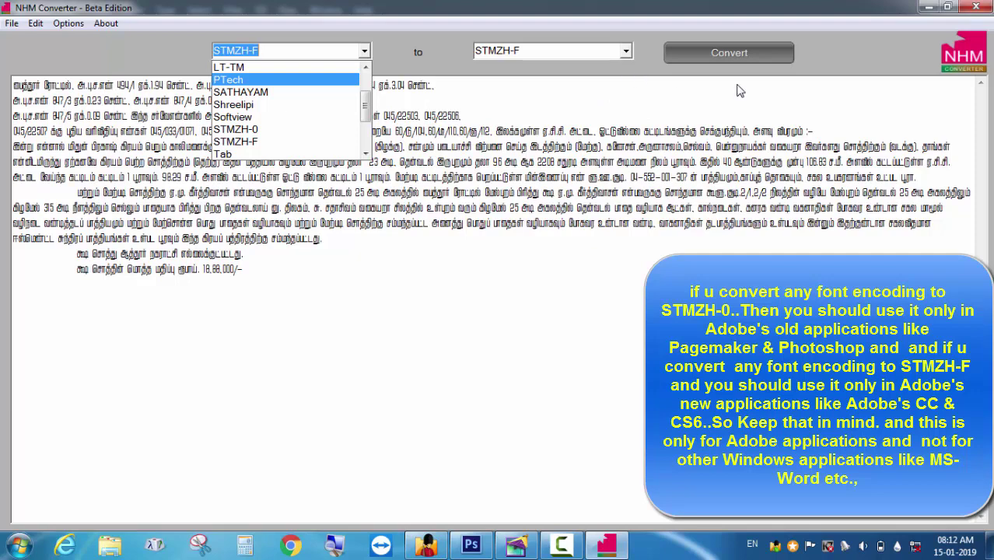
pyautogui.click(552, 170)
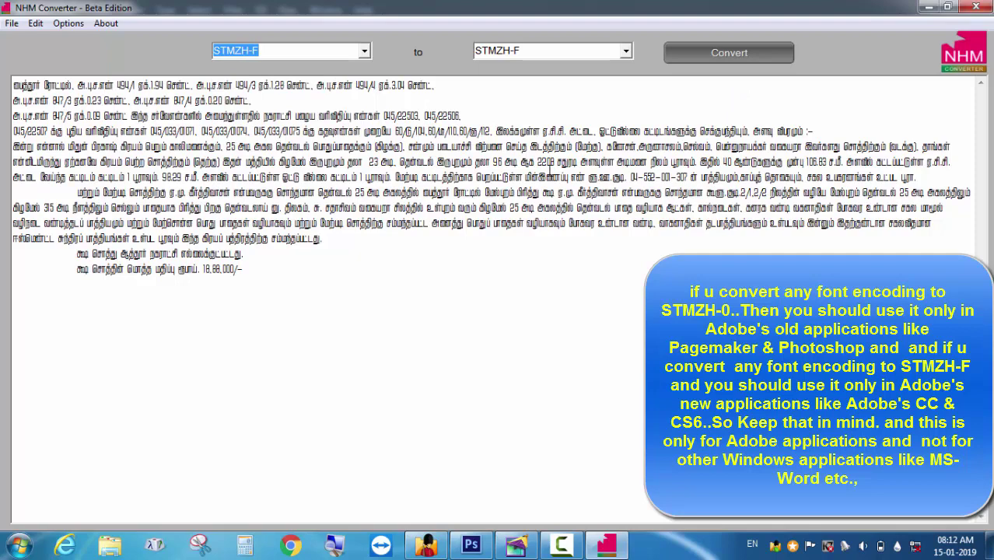